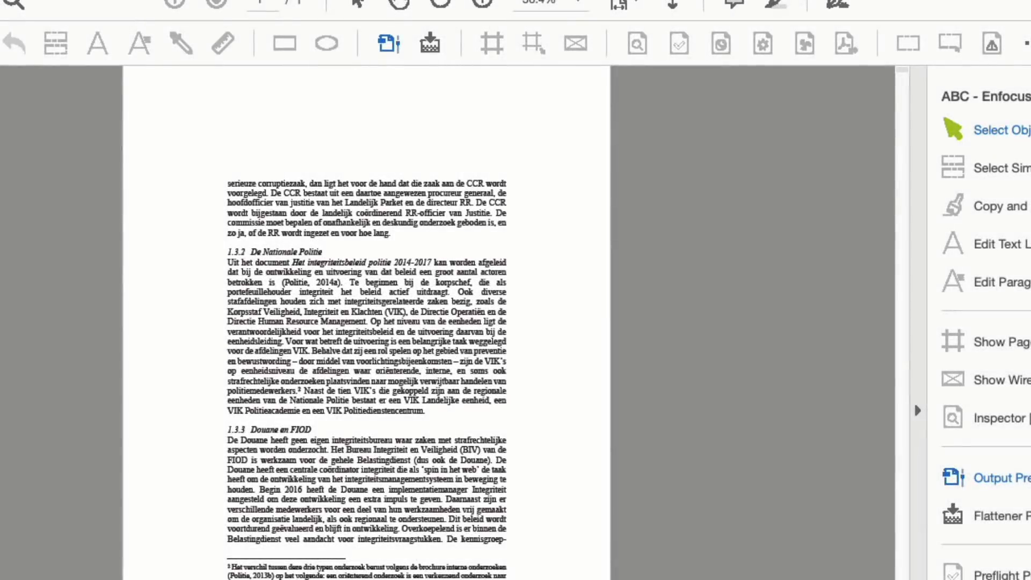
# - Open the Separations output preview, zoomed in closely on the 'Douane en FIOD' text
pyautogui.click(1002, 479)
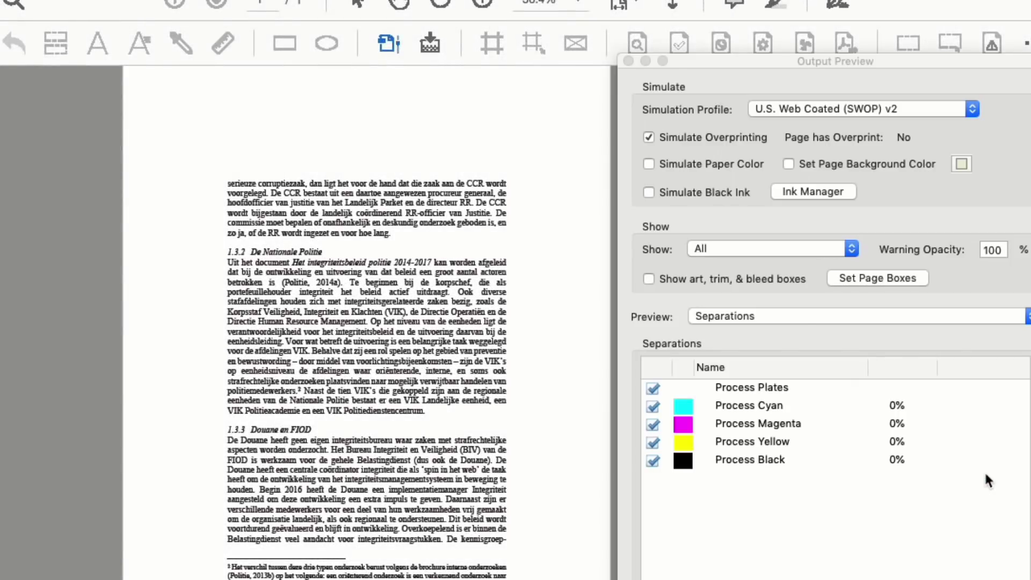
pyautogui.moveTo(425, 437)
pyautogui.click(453, 448)
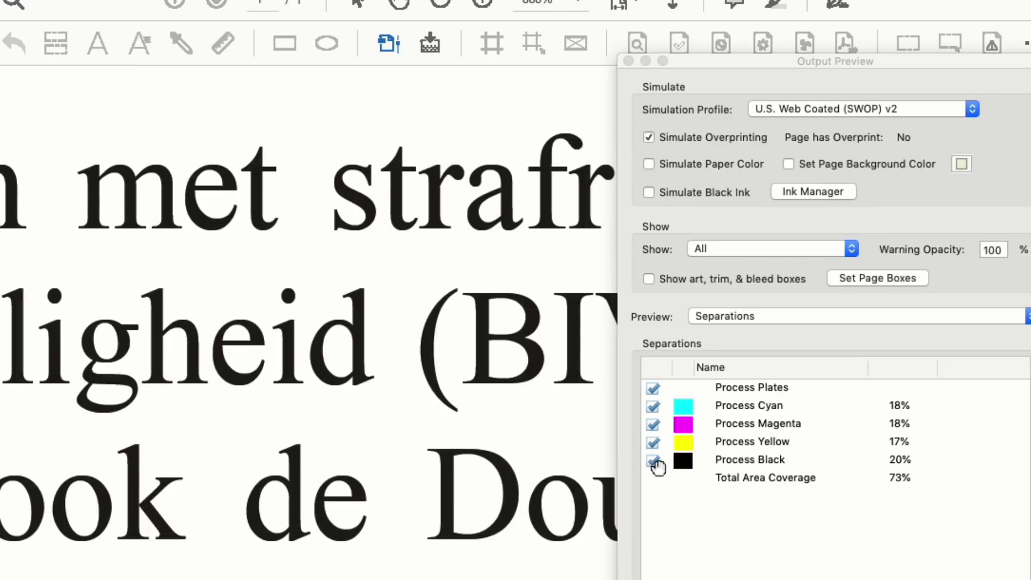
pyautogui.click(654, 462)
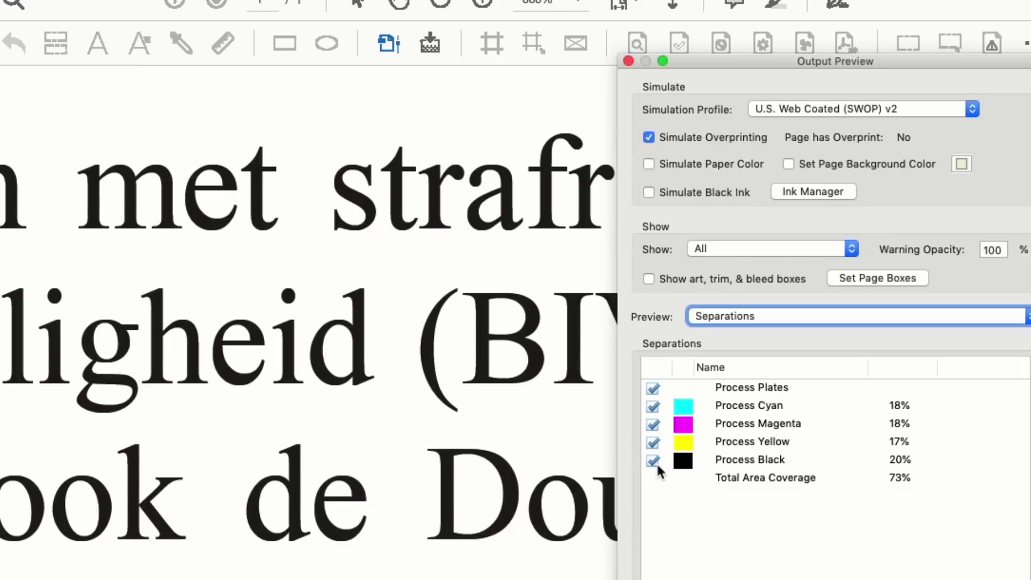
# - Toggle the cyan, magenta, yellow and black plates off and on to reveal the four-ink build
pyautogui.click(654, 461)
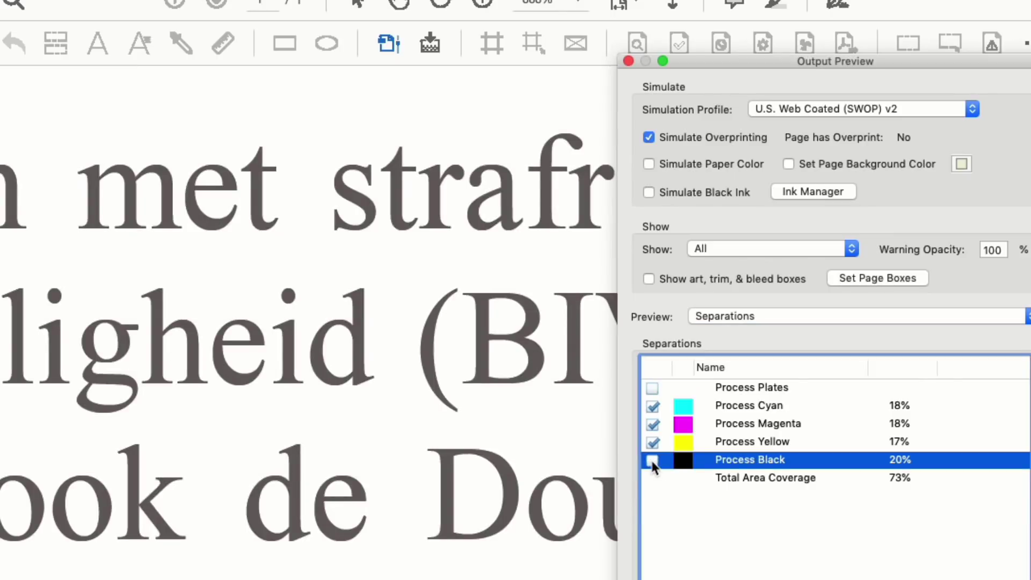
pyautogui.click(653, 462)
pyautogui.click(653, 406)
pyautogui.click(653, 424)
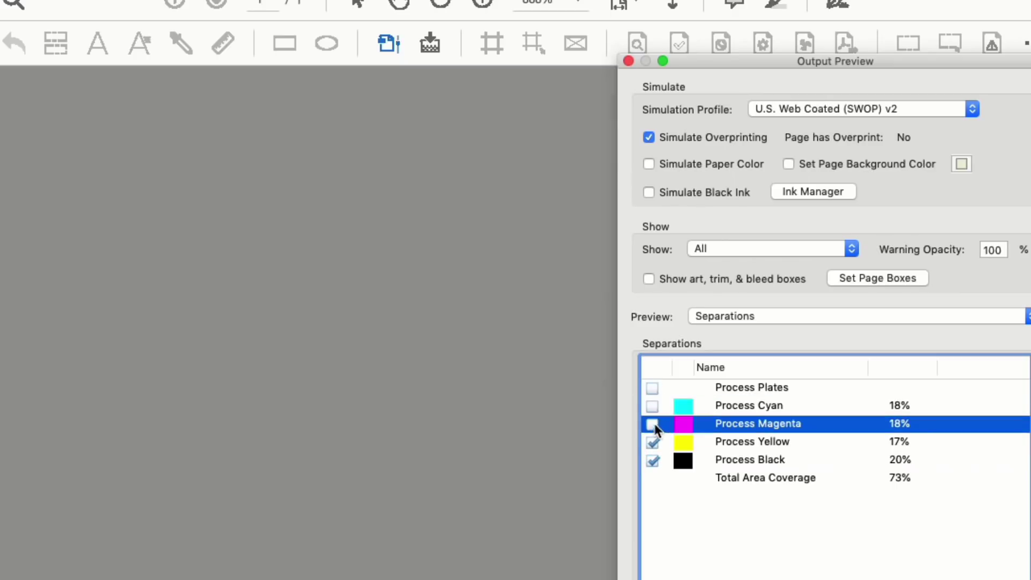
pyautogui.click(653, 442)
pyautogui.click(653, 460)
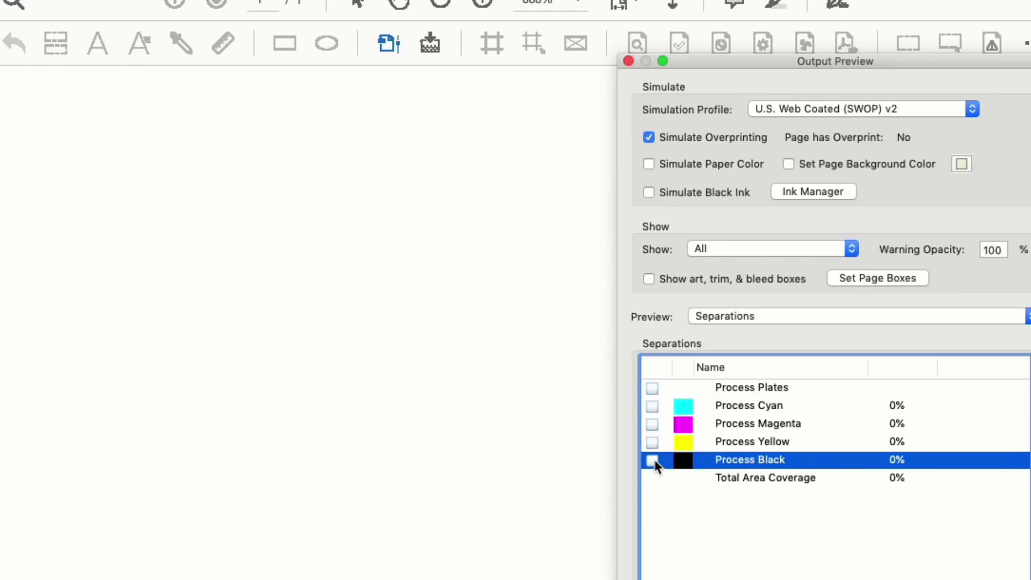
pyautogui.click(653, 442)
pyautogui.click(652, 424)
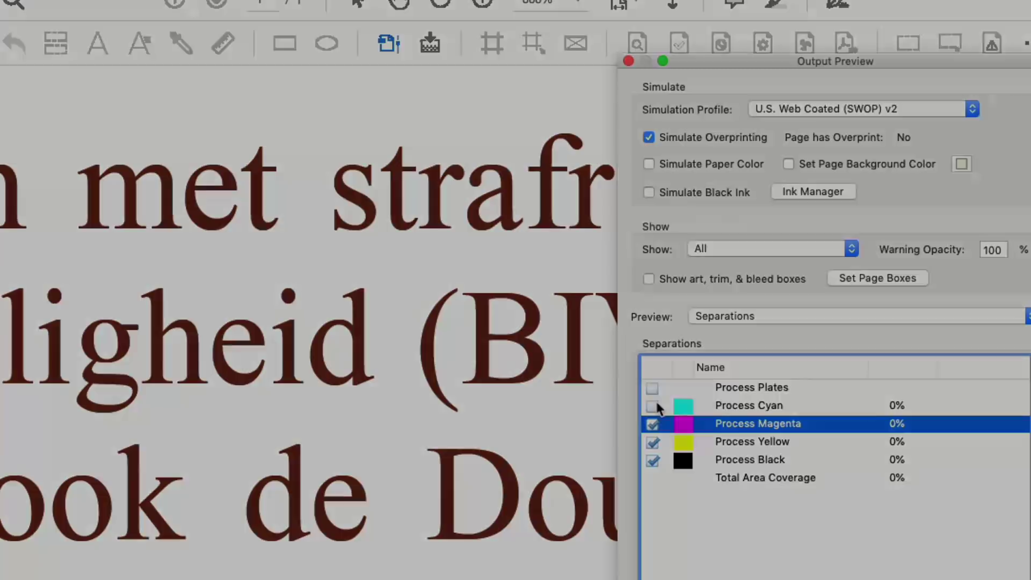
pyautogui.click(652, 406)
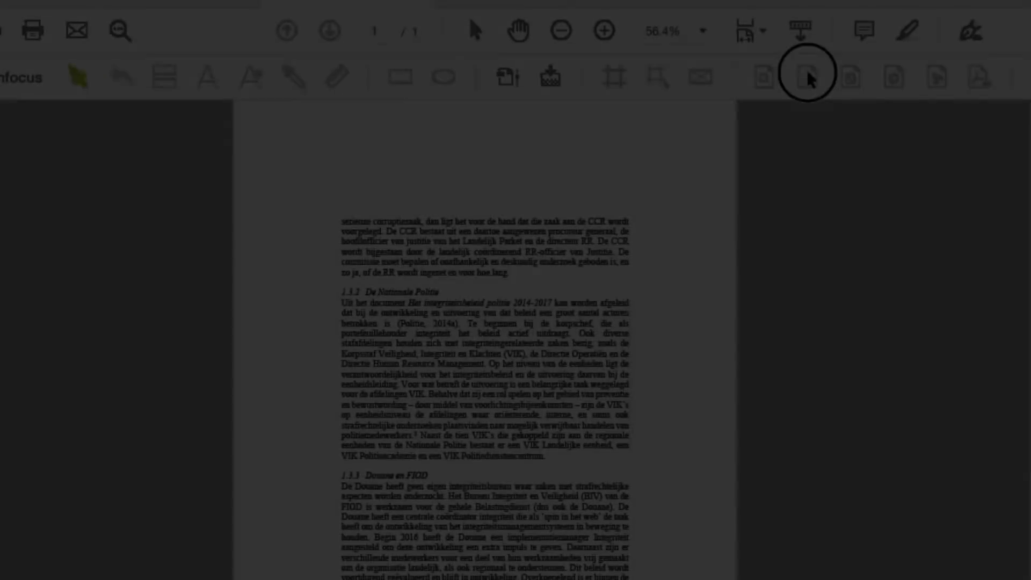
# - In Preflight Profiles, expand Standard > Digital Printing to reveal the Reduce Clicks profiles
pyautogui.click(806, 76)
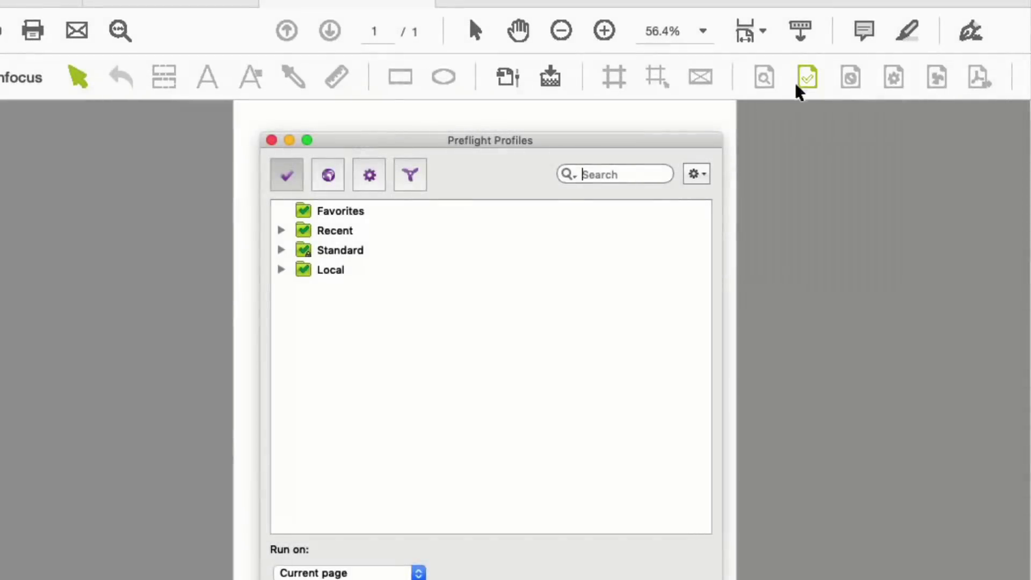
pyautogui.click(282, 250)
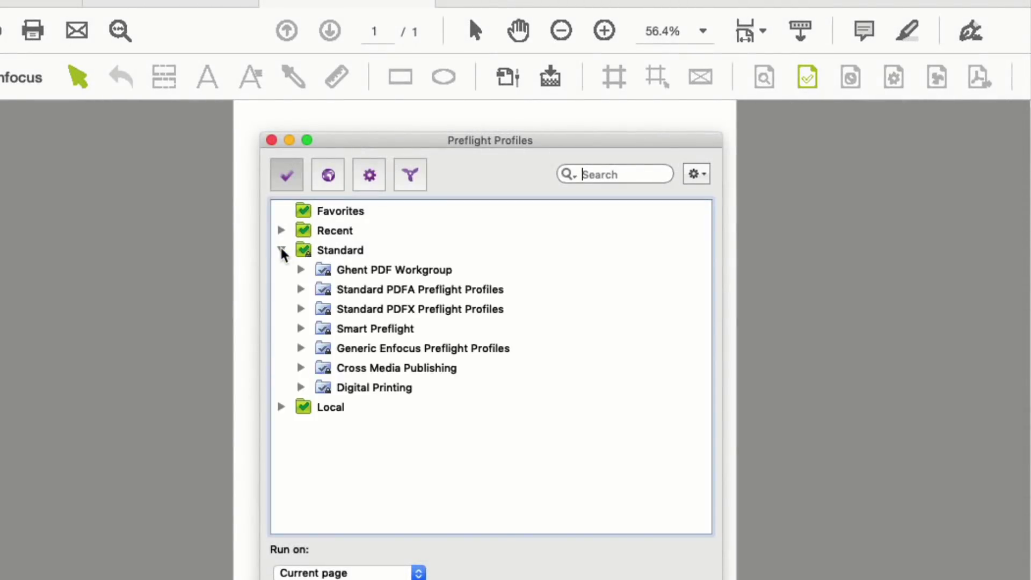
pyautogui.click(301, 387)
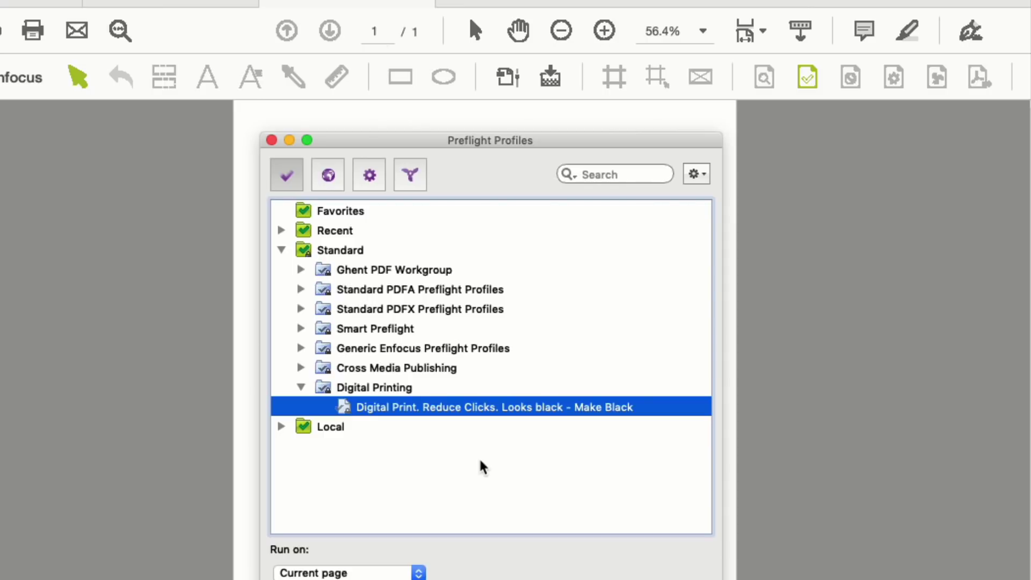
# - Open the Reduce Clicks Make Black profile and review its PDF Standards, Document checks and Action Lists
pyautogui.doubleClick(472, 406)
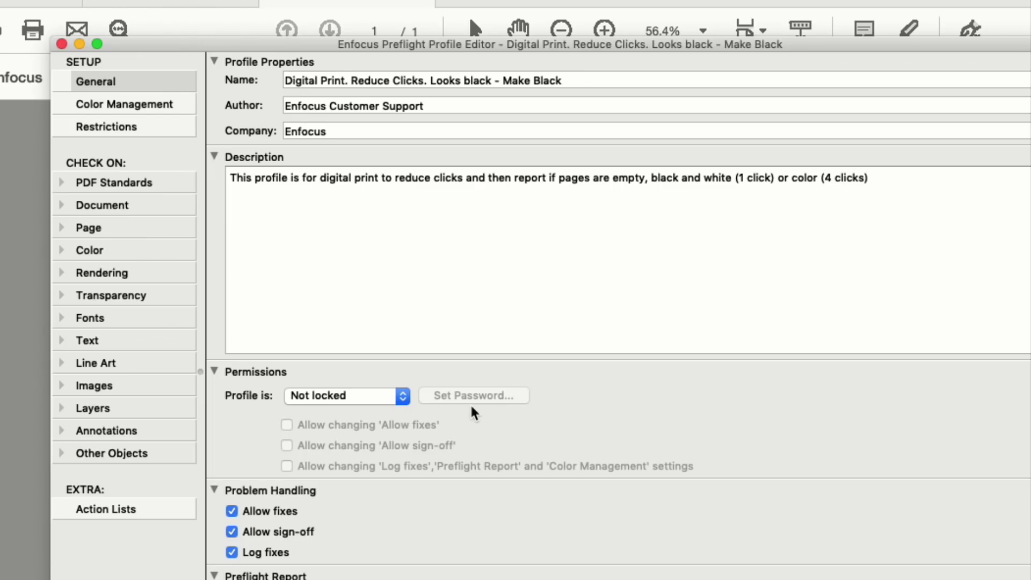
pyautogui.click(170, 185)
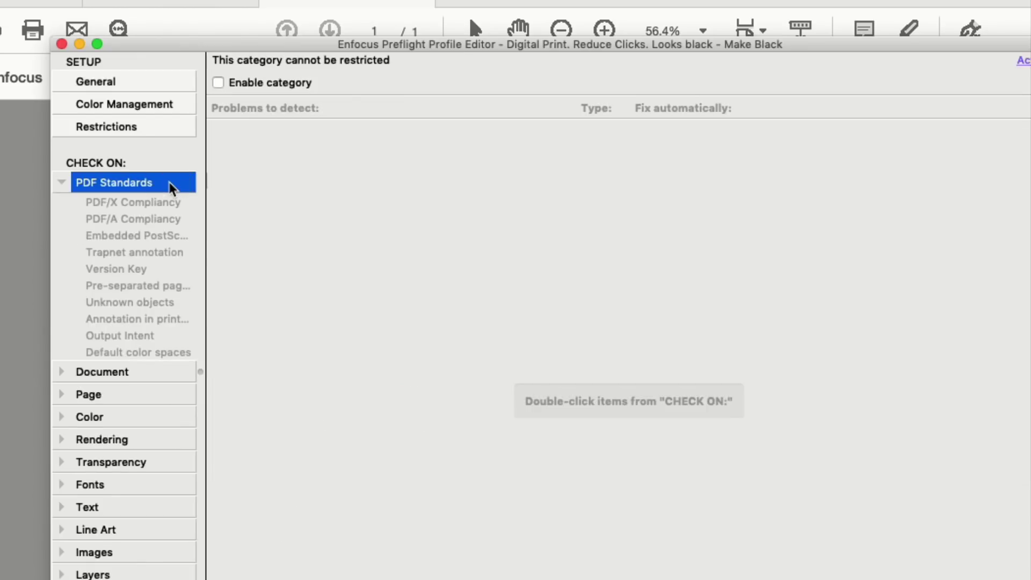
pyautogui.click(61, 182)
pyautogui.click(68, 207)
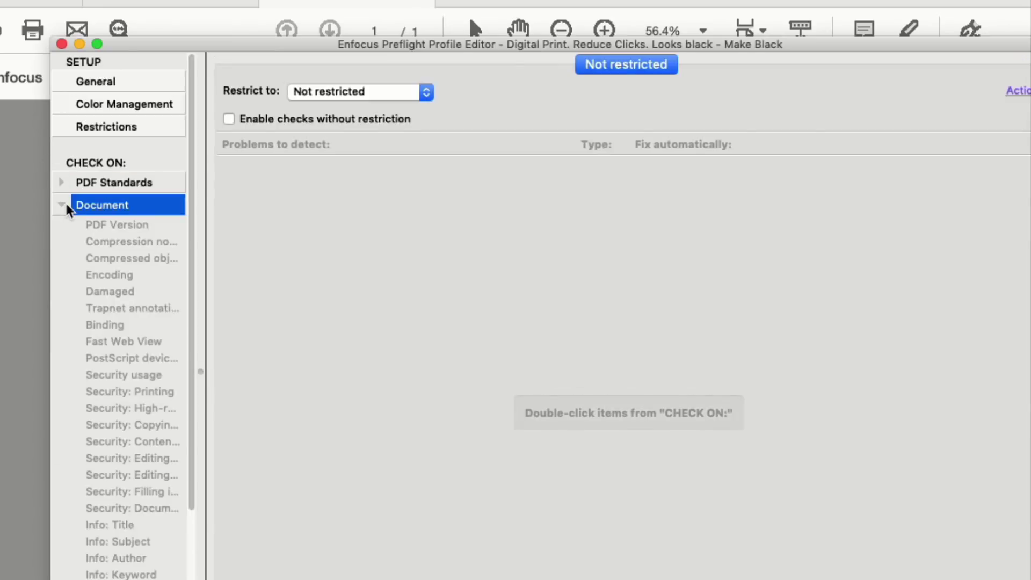
pyautogui.click(61, 205)
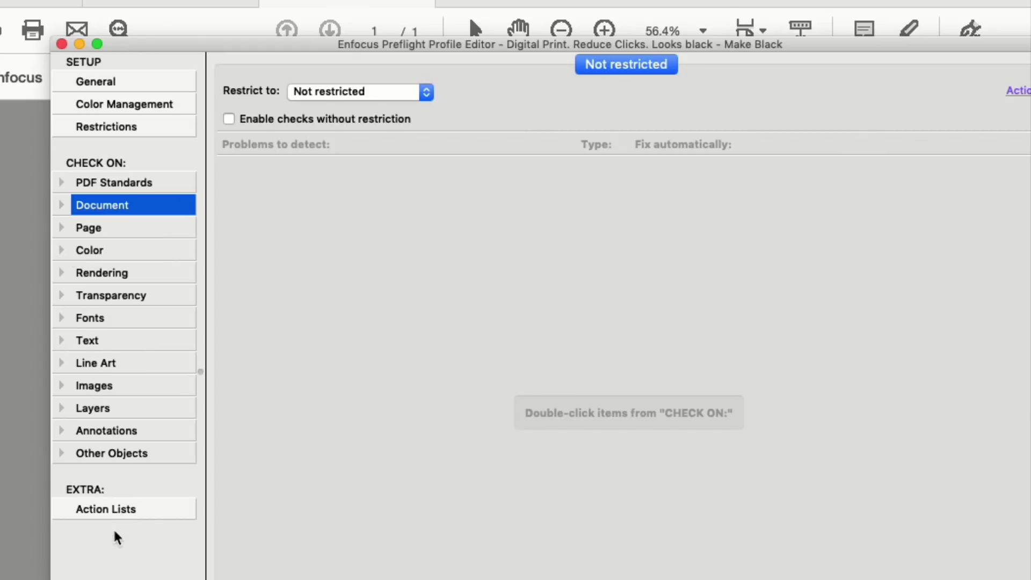
pyautogui.click(132, 511)
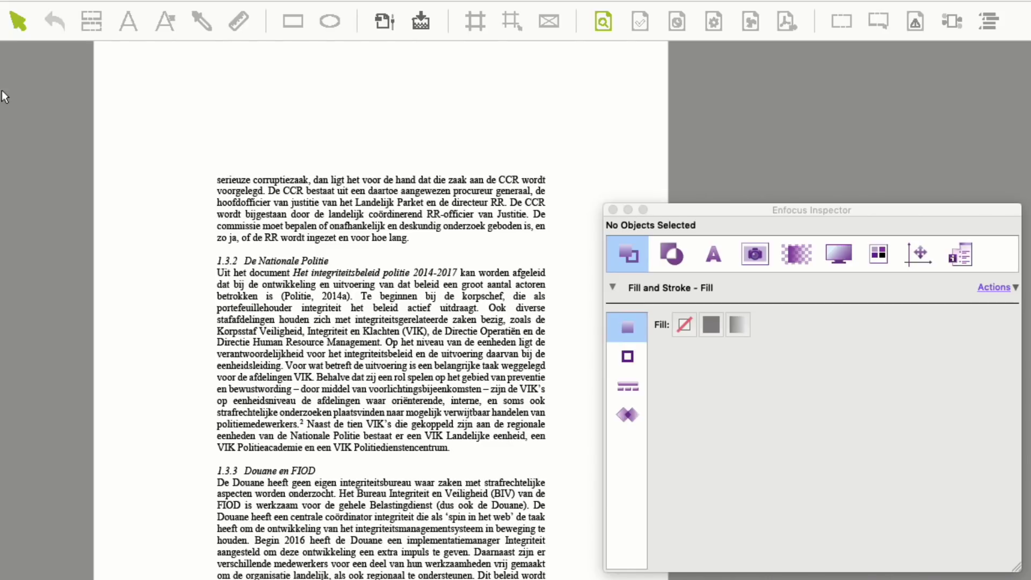
pyautogui.moveTo(211, 179); pyautogui.dragTo(284, 210)
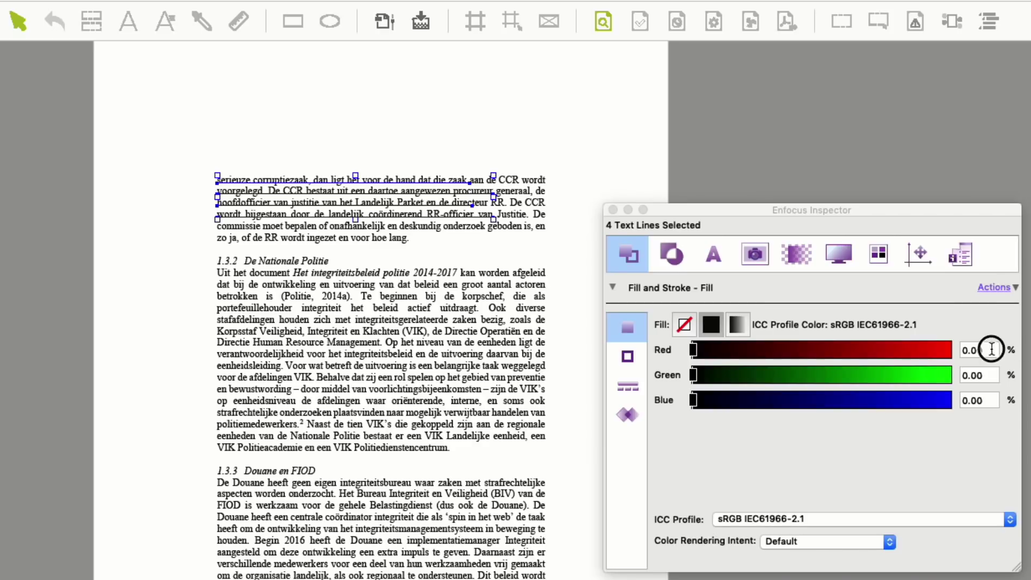
pyautogui.click(974, 350)
pyautogui.click(971, 399)
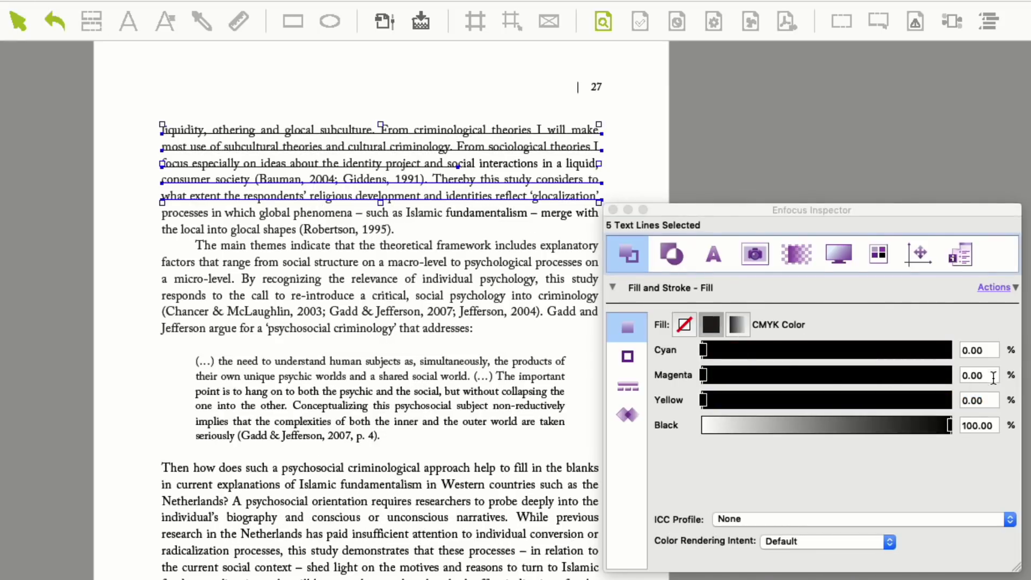
pyautogui.click(984, 350)
pyautogui.click(957, 379)
pyautogui.click(974, 400)
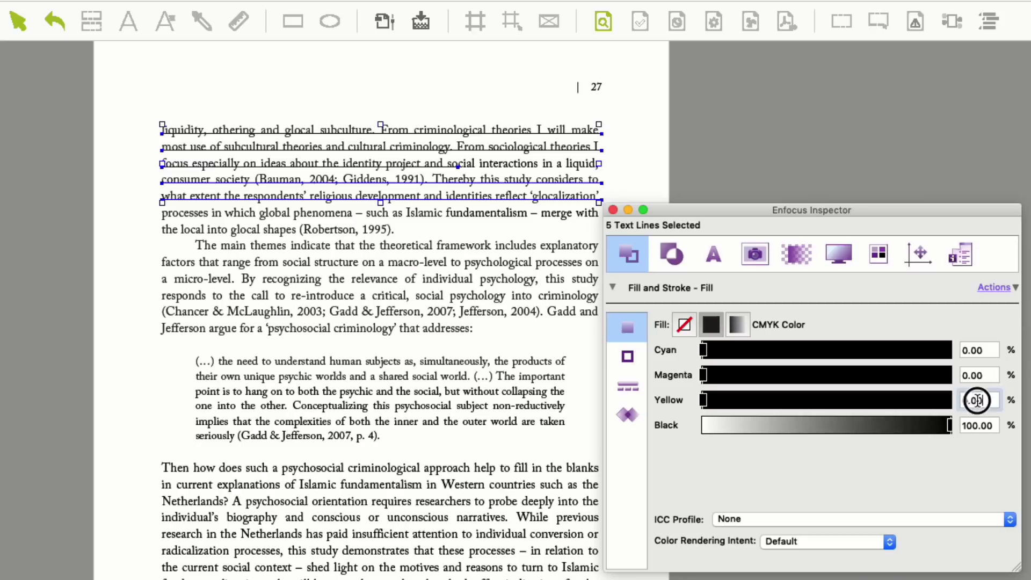
pyautogui.click(977, 425)
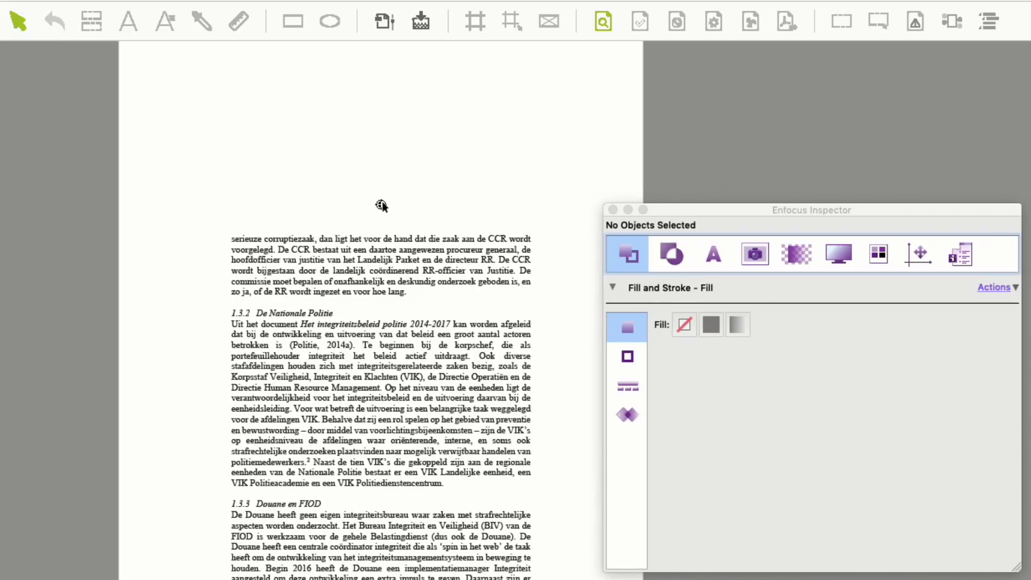
# - Select the registration mark and the first paragraph's lines to inspect their RGB fill values
pyautogui.click(392, 215)
pyautogui.moveTo(392, 215); pyautogui.dragTo(392, 217)
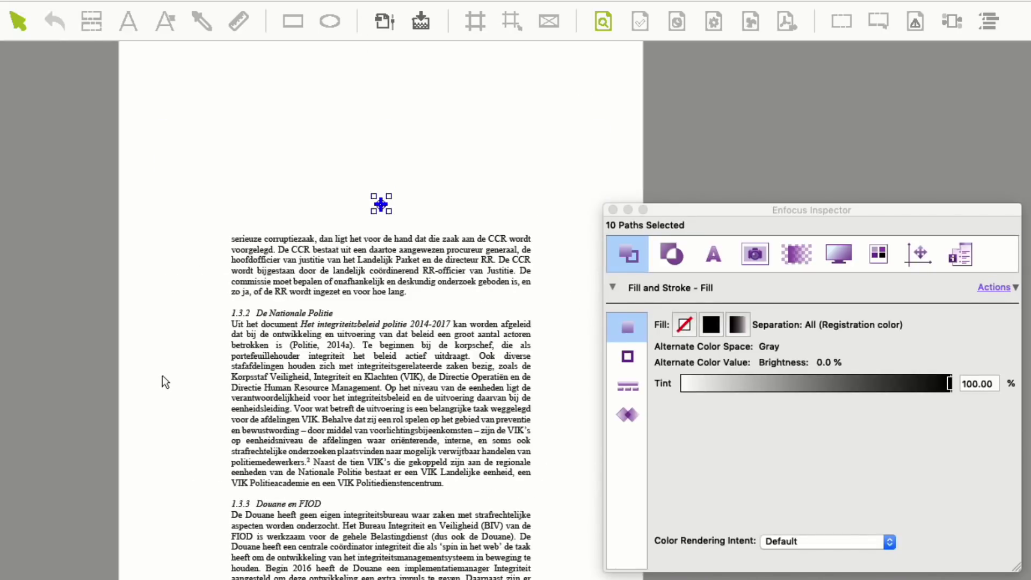
pyautogui.moveTo(260, 261); pyautogui.dragTo(344, 288)
pyautogui.click(966, 350)
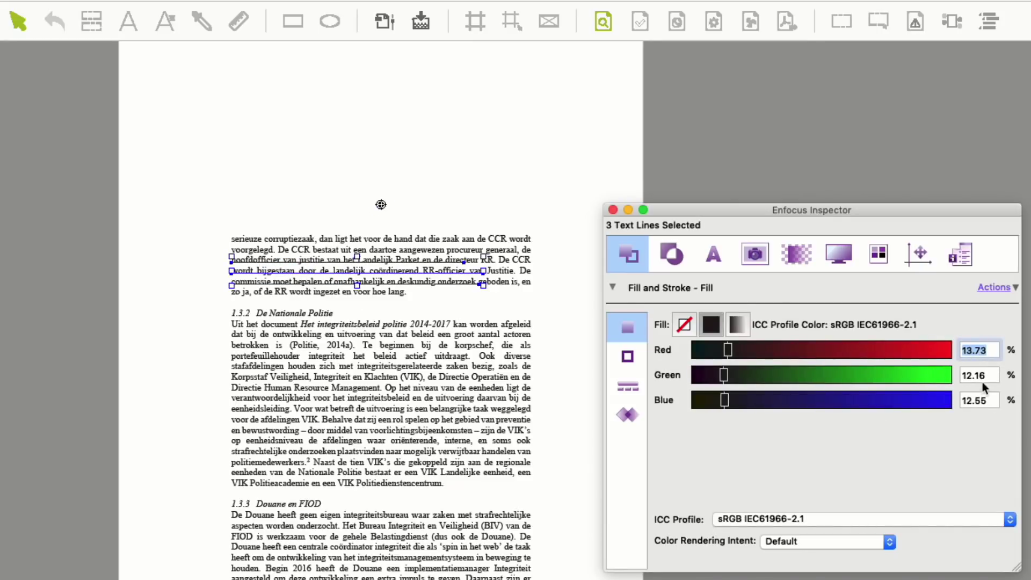
# - On page 27, select the top four lines and inspect their rich-black cyan and magenta values
pyautogui.press('super+w')
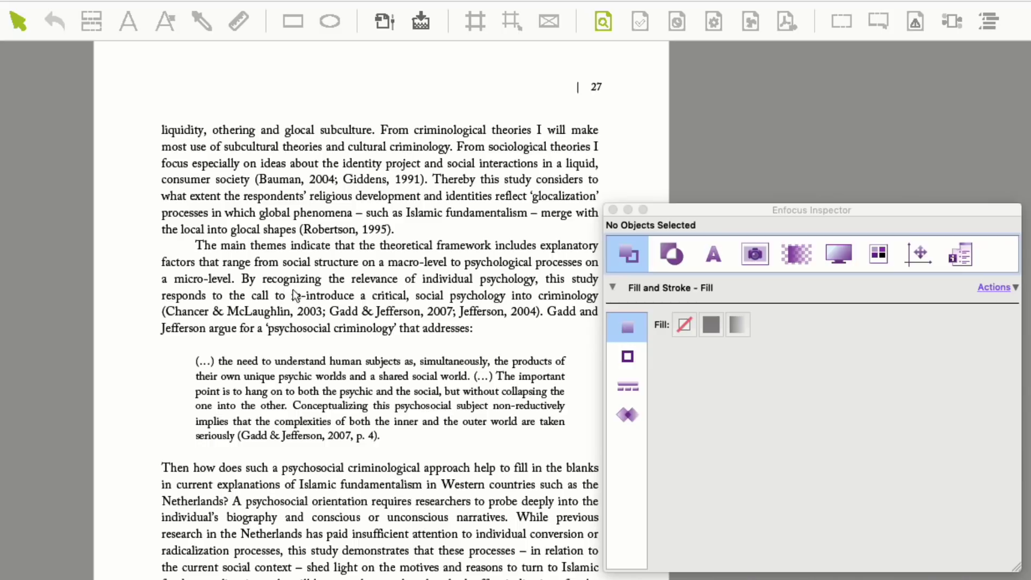
pyautogui.moveTo(257, 111); pyautogui.dragTo(339, 183)
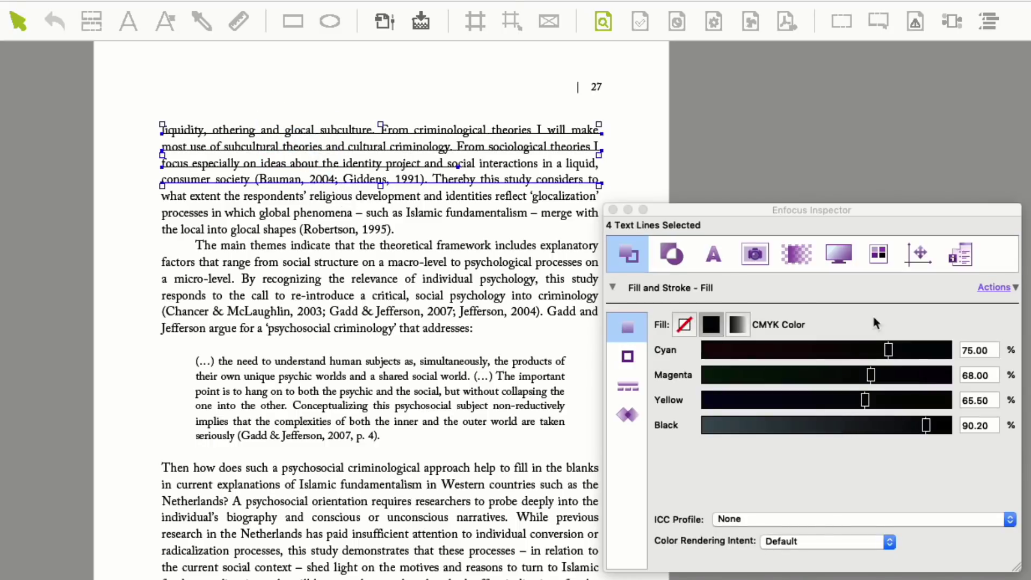
pyautogui.click(988, 350)
pyautogui.click(993, 375)
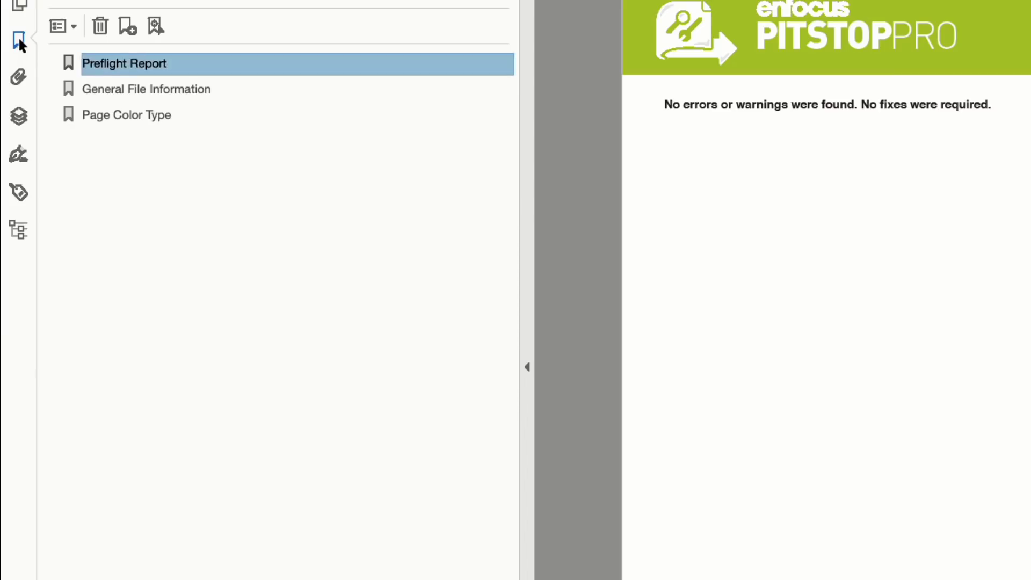
# - Run the Local 'Check Page Color Type' profile on the document after confirming its settings
pyautogui.click(146, 118)
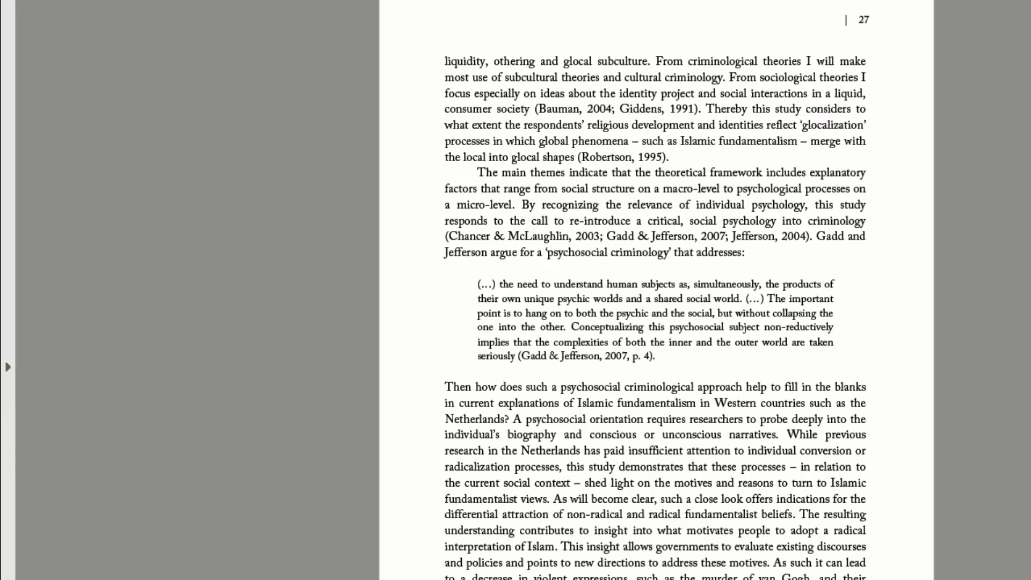
pyautogui.click(664, 189)
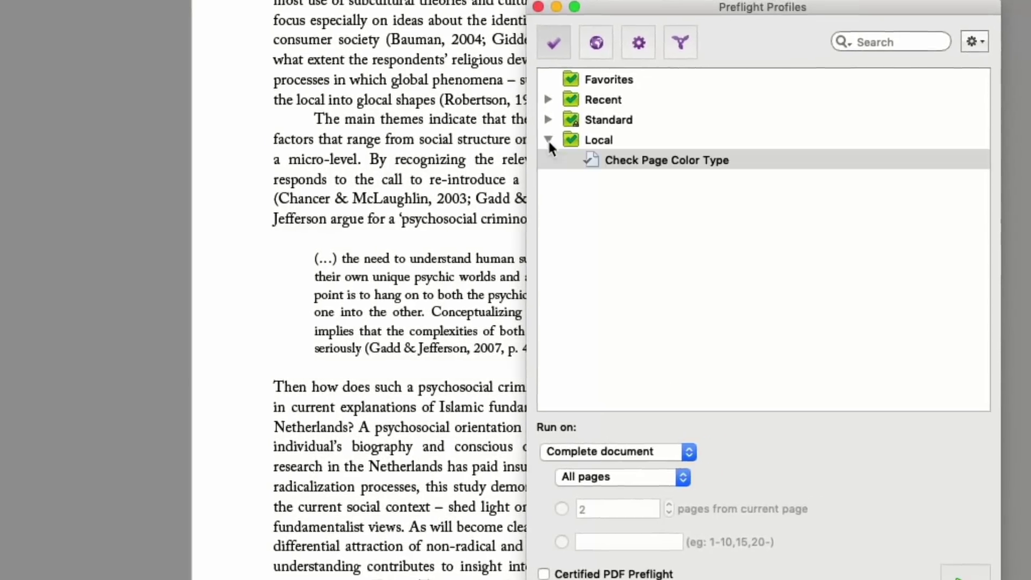
pyautogui.doubleClick(651, 161)
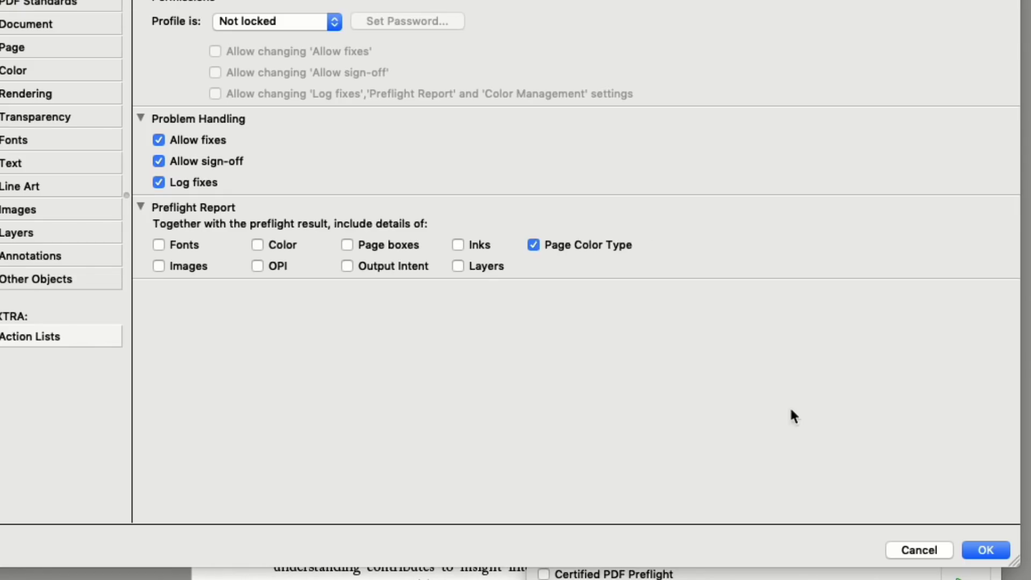
pyautogui.click(973, 547)
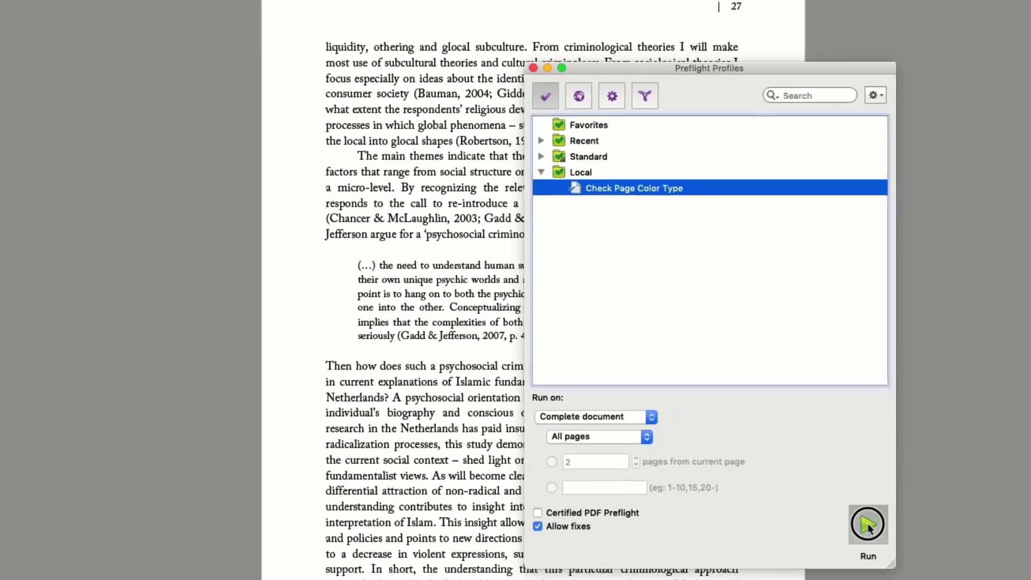
pyautogui.click(867, 525)
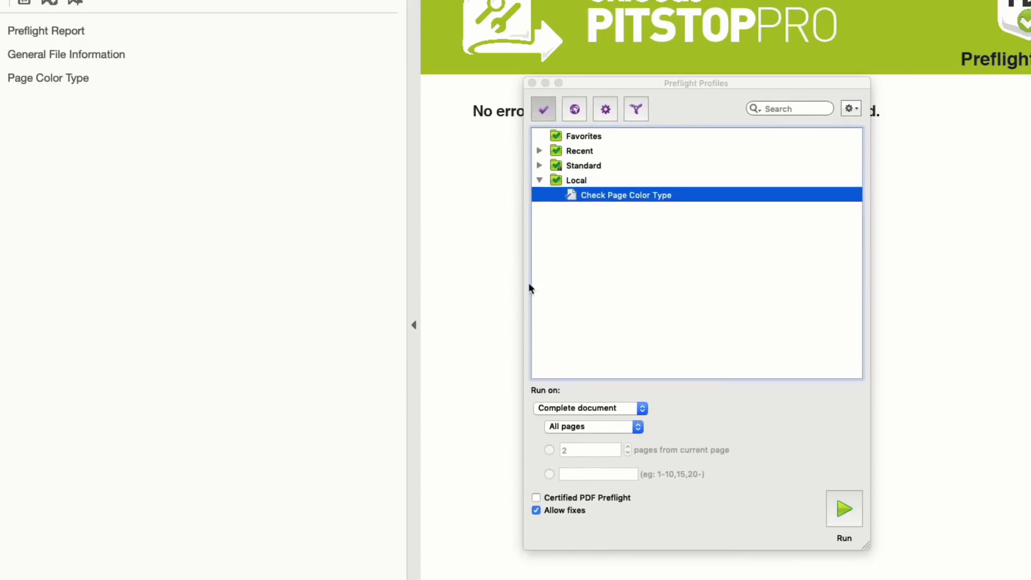
# - Run the Standard 'Digital Print. Reduce Clicks. Looks black - Make Black' profile on the whole document
pyautogui.click(76, 78)
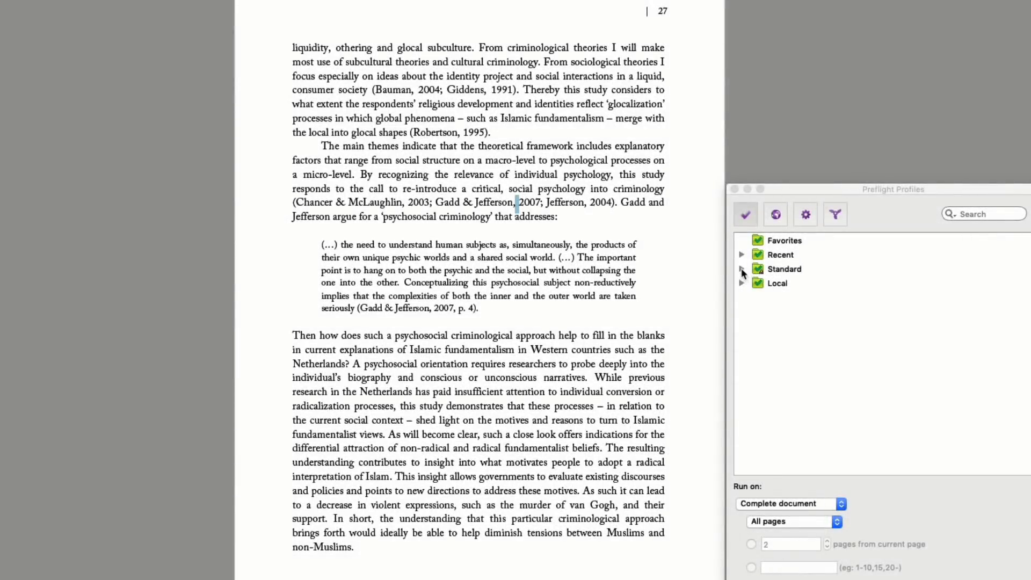
pyautogui.click(742, 269)
pyautogui.click(756, 369)
pyautogui.click(764, 383)
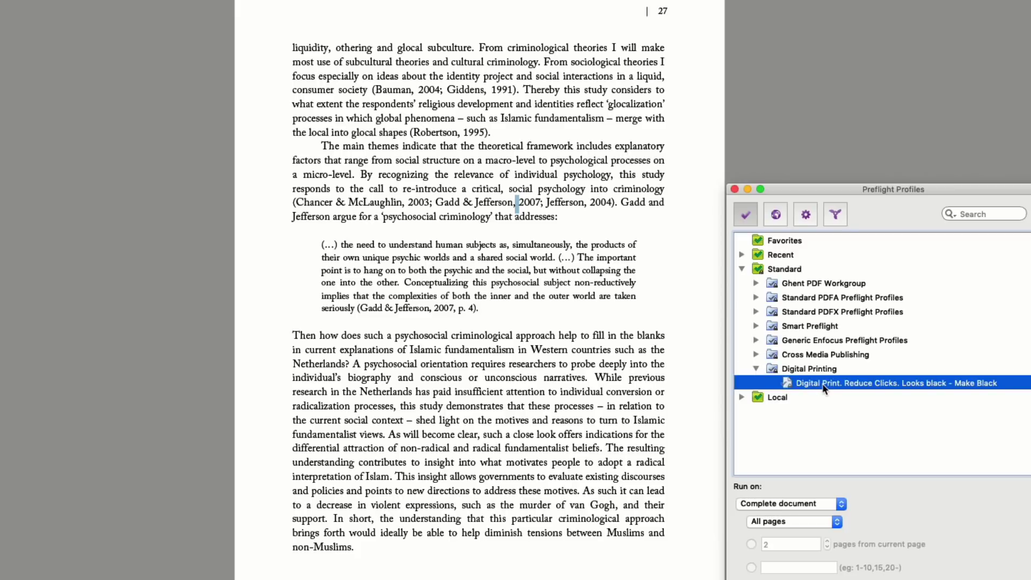
pyautogui.click(1018, 575)
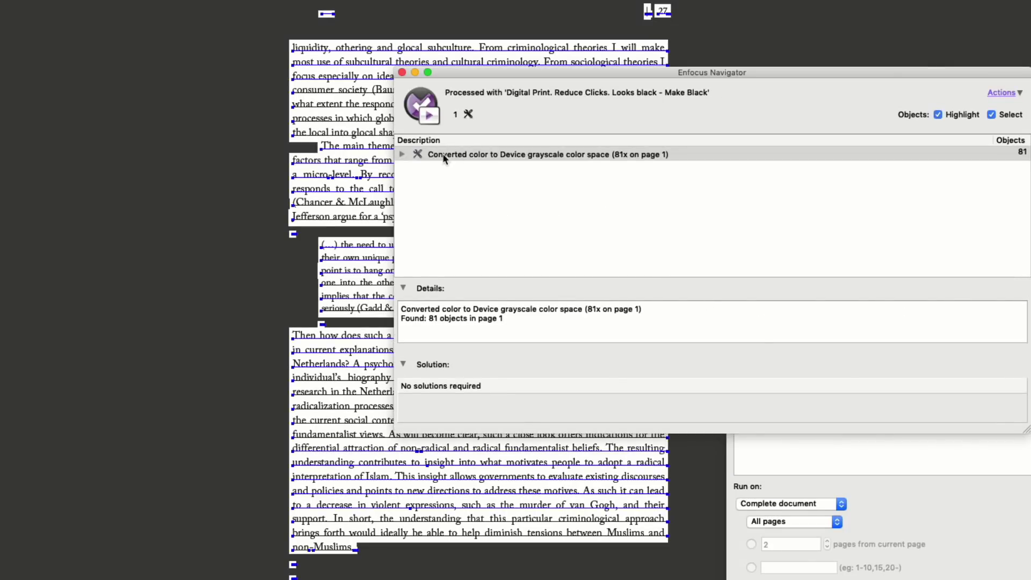
# - Generate a Regular-style report of the grayscale fixes and jump to its Page Color Type section
pyautogui.click(1010, 97)
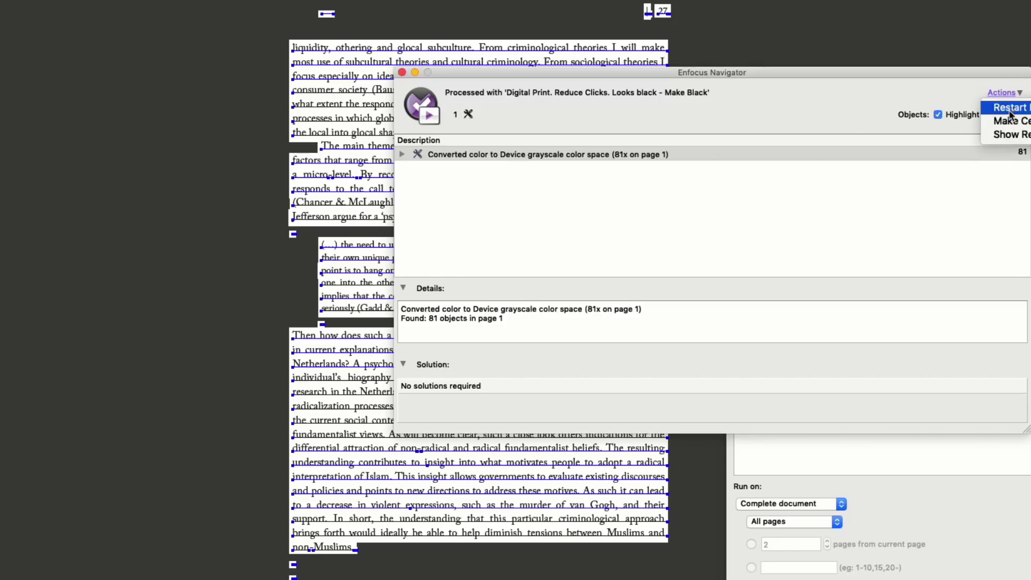
pyautogui.click(999, 135)
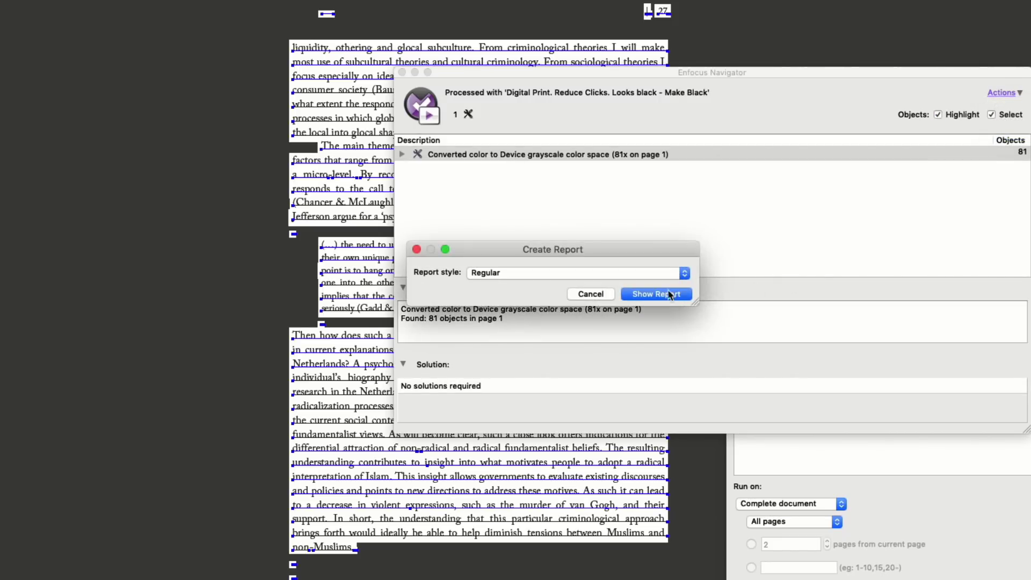
pyautogui.click(669, 294)
pyautogui.click(48, 65)
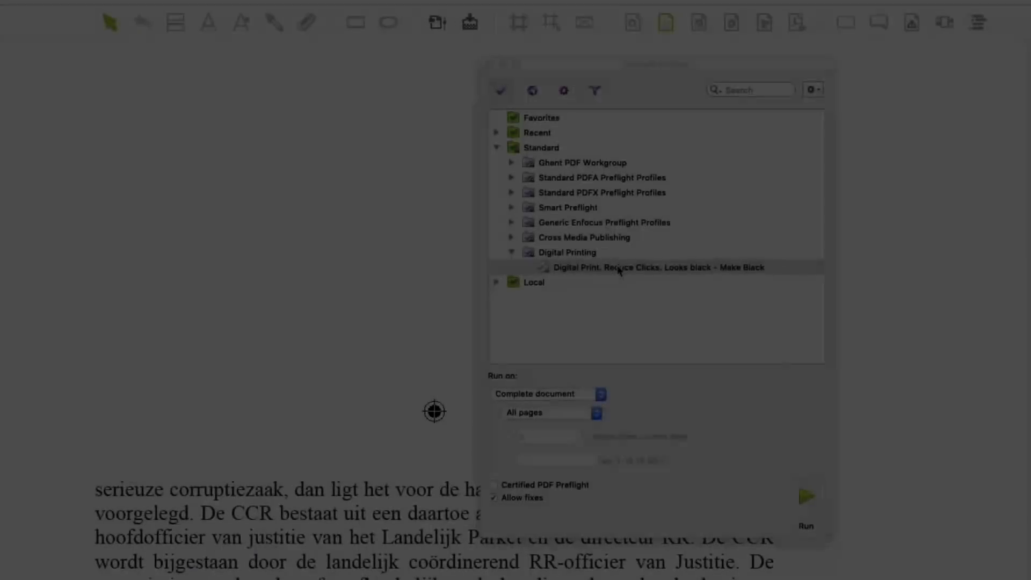
# - Open the Digital Print make-black profile in the editor at its Action Lists
pyautogui.click(617, 268)
pyautogui.doubleClick(617, 268)
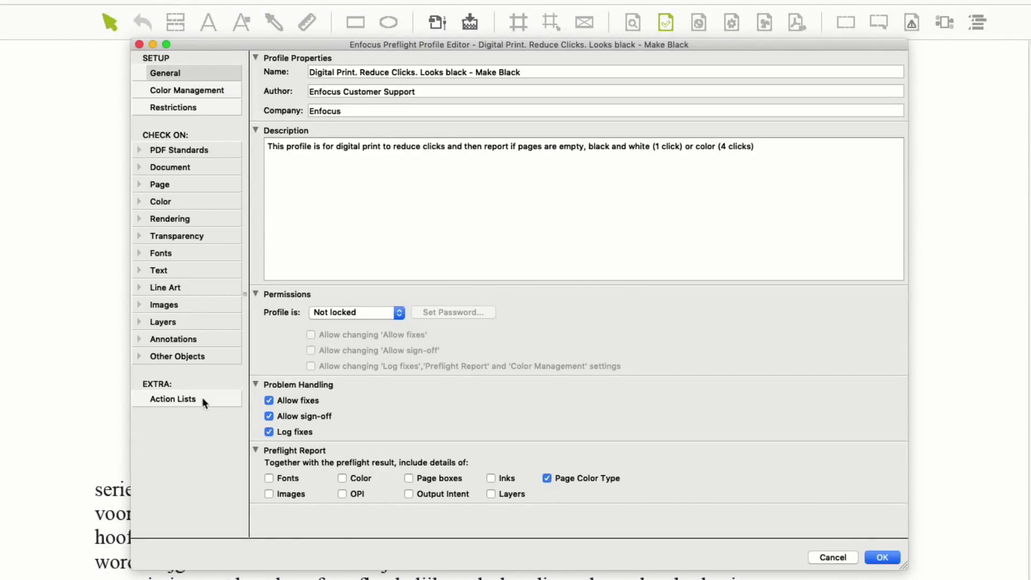
pyautogui.click(164, 401)
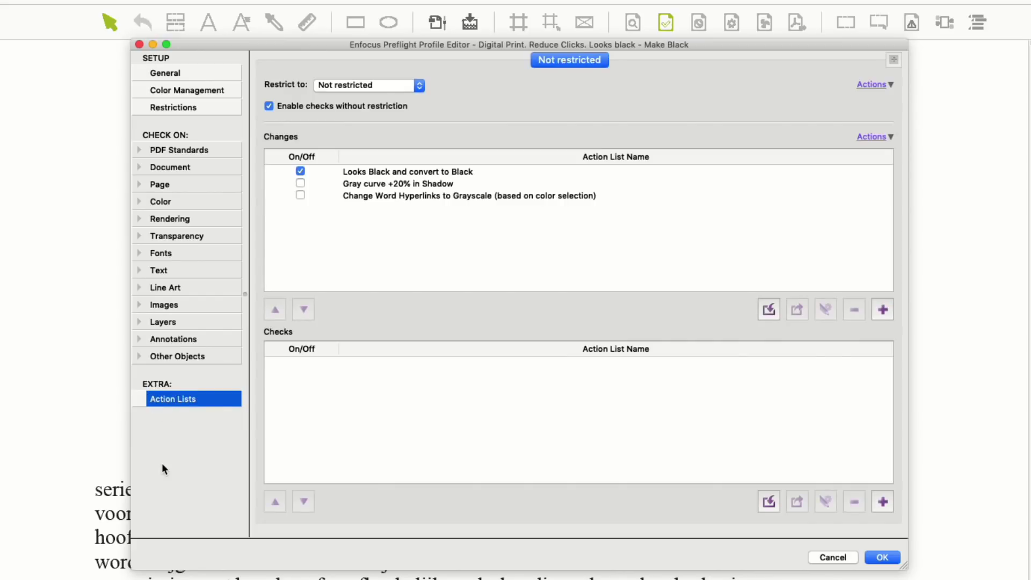
# - Step through the 'Looks Black and convert to Black' actions, then cancel both dialogs unchanged
pyautogui.doubleClick(461, 170)
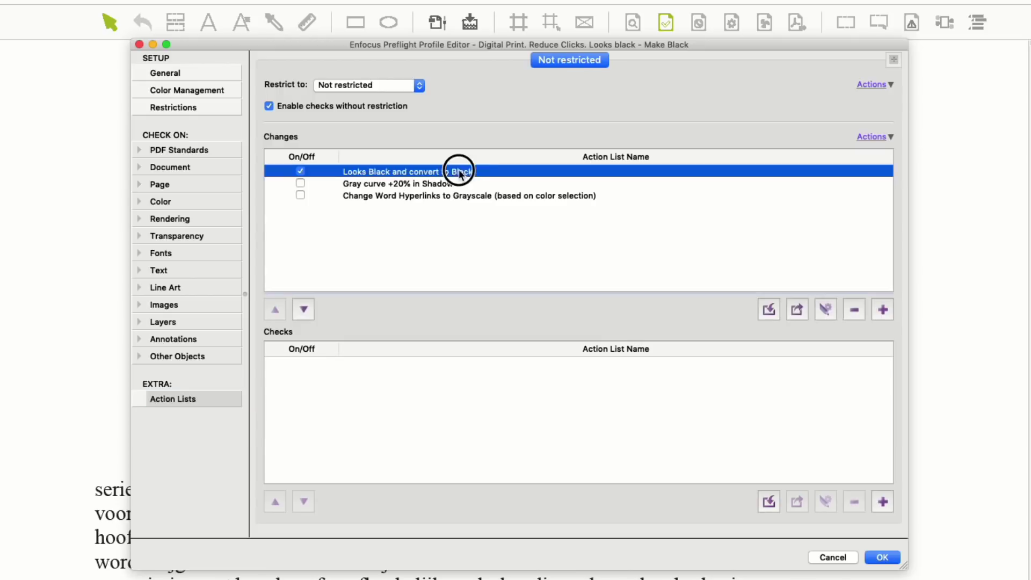
pyautogui.click(246, 111)
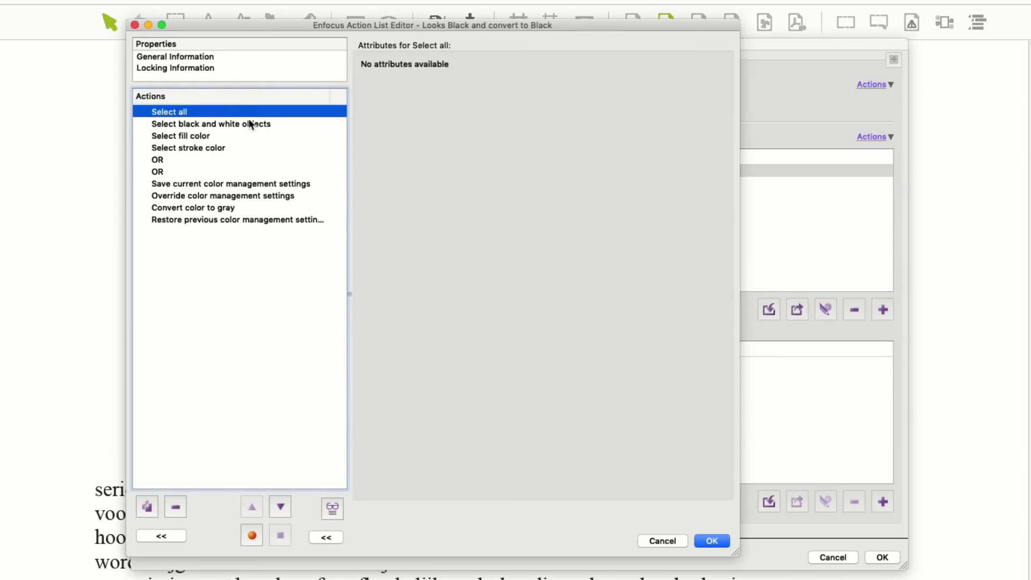
pyautogui.press('Down')
pyautogui.press('Down')
pyautogui.press('Down')
pyautogui.press('Down')
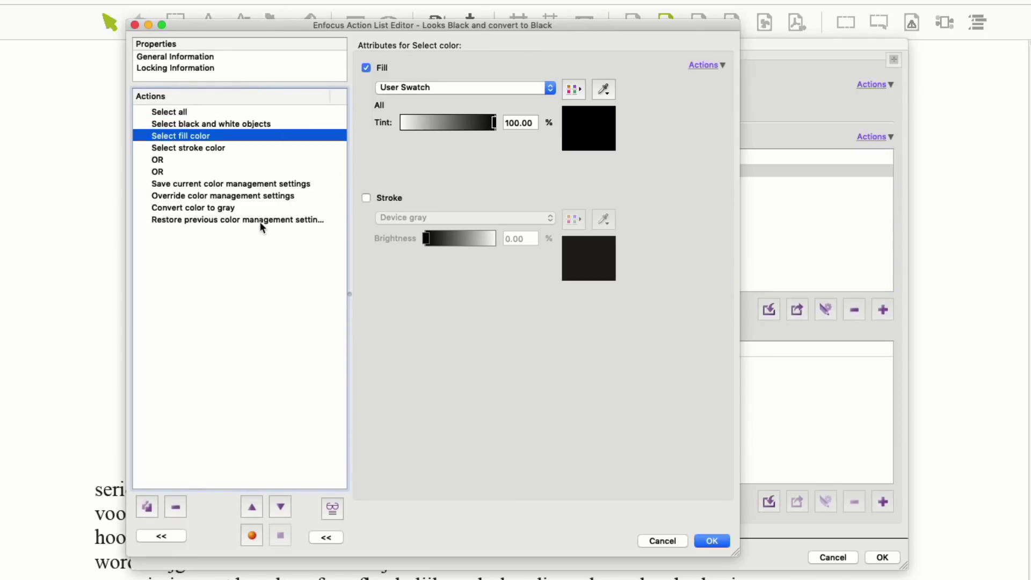
pyautogui.press('Down')
pyautogui.press('Down')
pyautogui.press('Down')
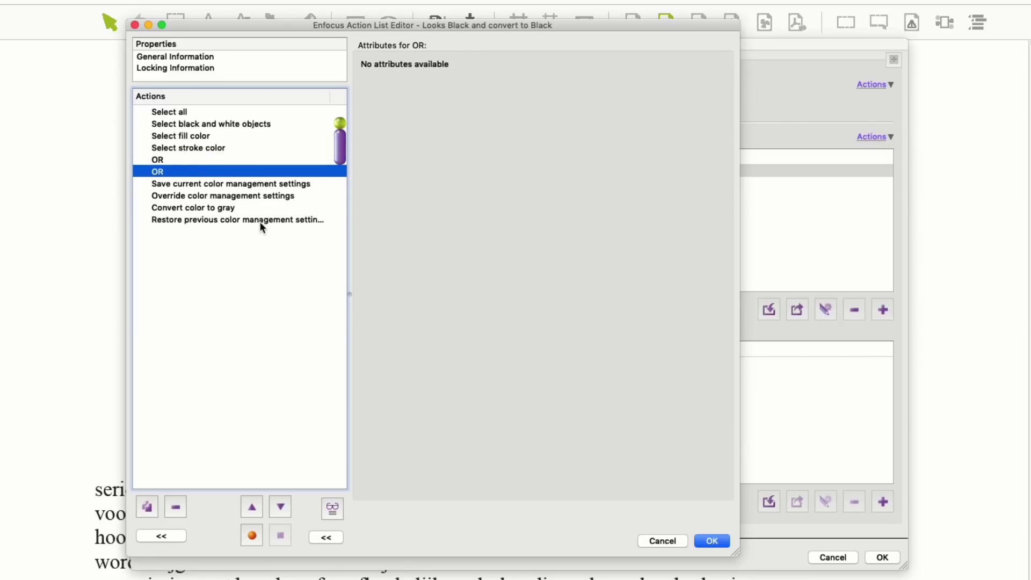
pyautogui.press('Down')
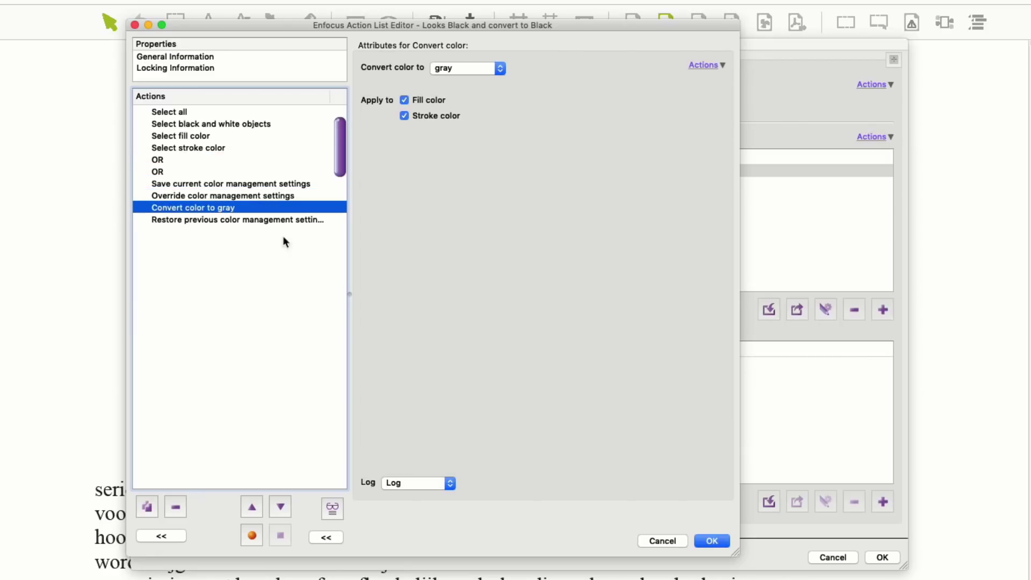
pyautogui.click(662, 540)
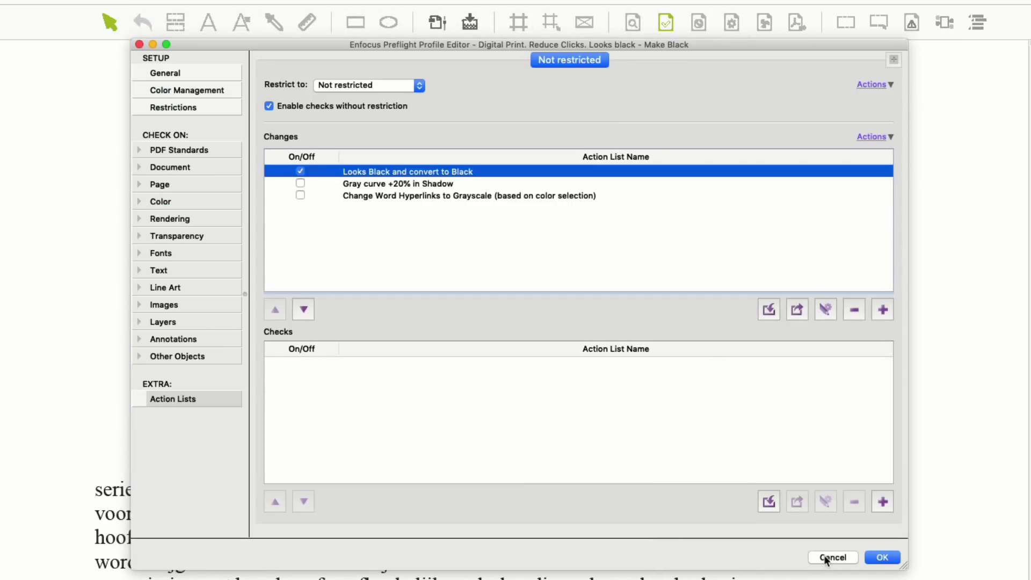
pyautogui.click(831, 557)
# - In the copied Make Black (2) profile, enable 'Gray curve +20% in Shadow' and save it
pyautogui.click(805, 497)
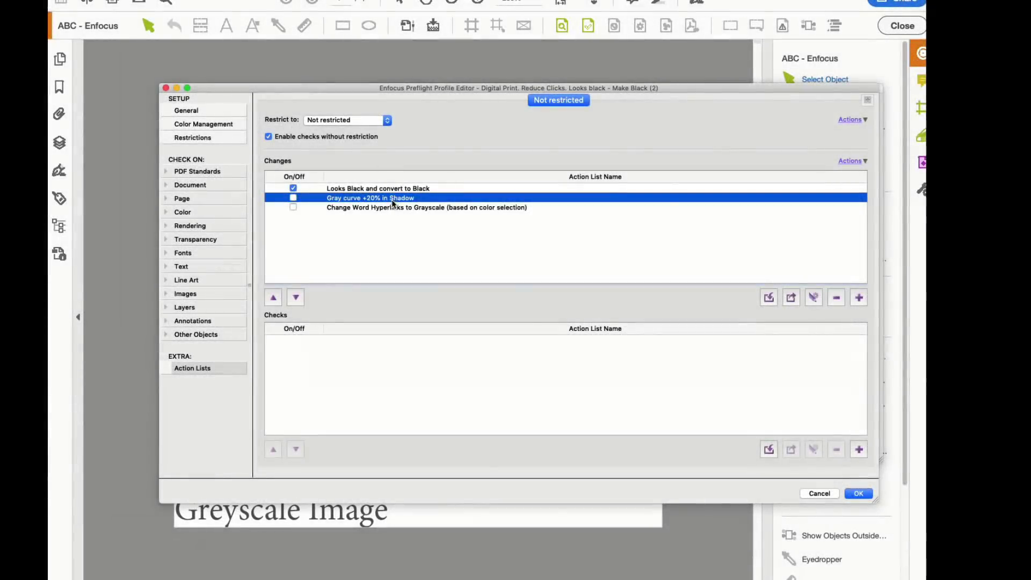
pyautogui.click(391, 208)
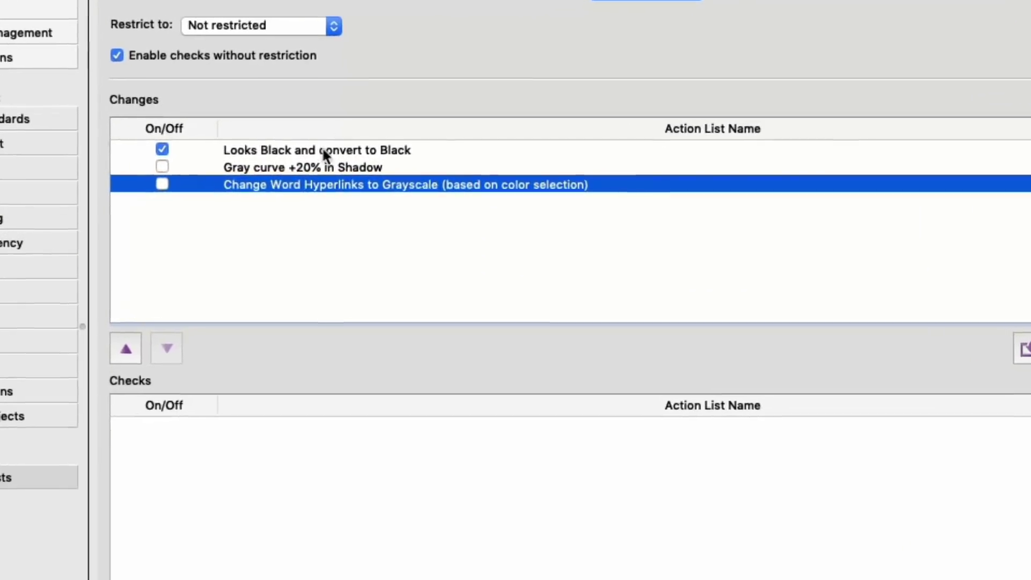
pyautogui.click(358, 191)
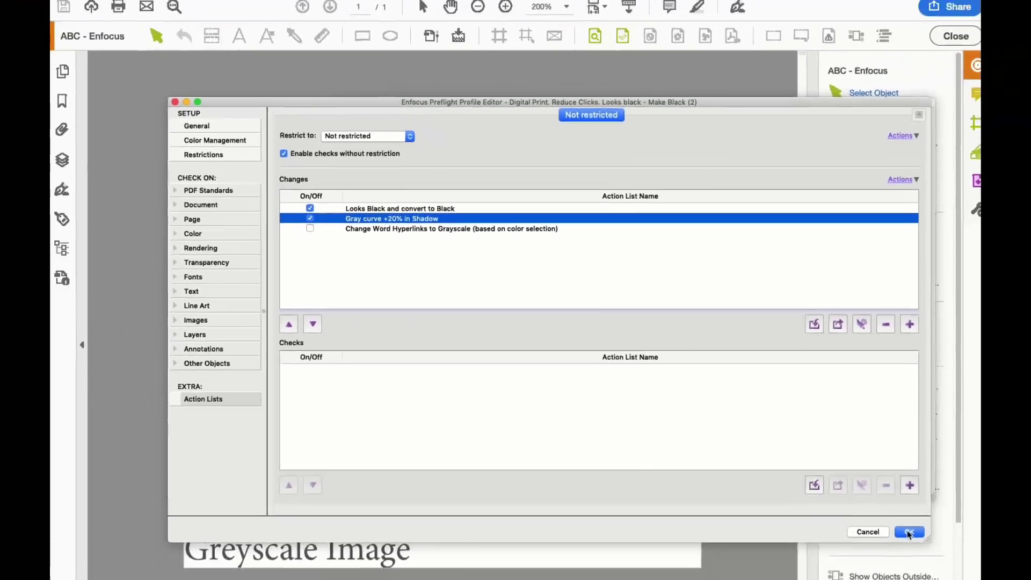
pyautogui.click(847, 482)
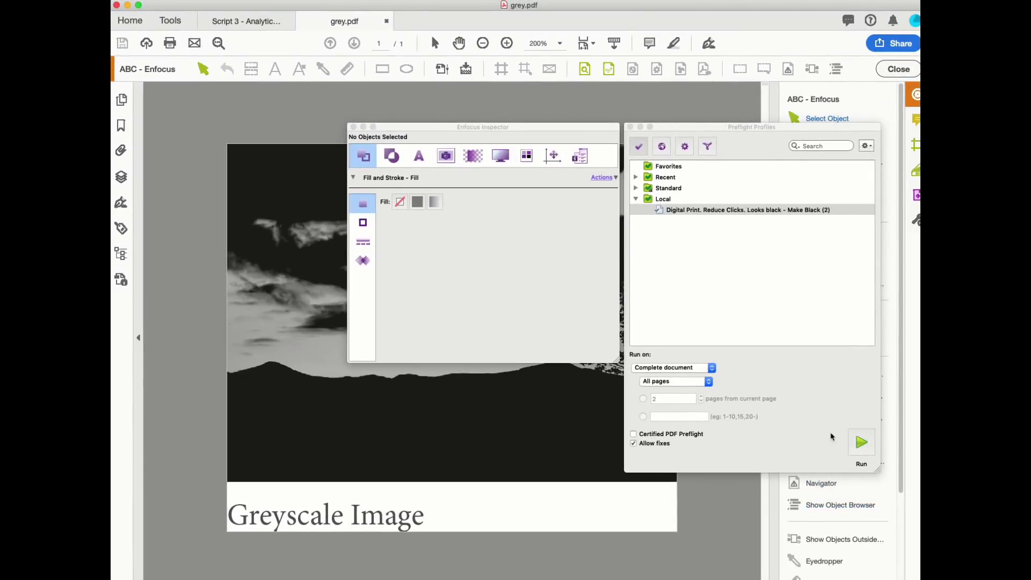
# - Confirm the Greyscale Image title is 80% black, run Make Black (2) on grey.pdf, and close the results
pyautogui.click(404, 526)
pyautogui.moveTo(392, 489); pyautogui.dragTo(444, 548)
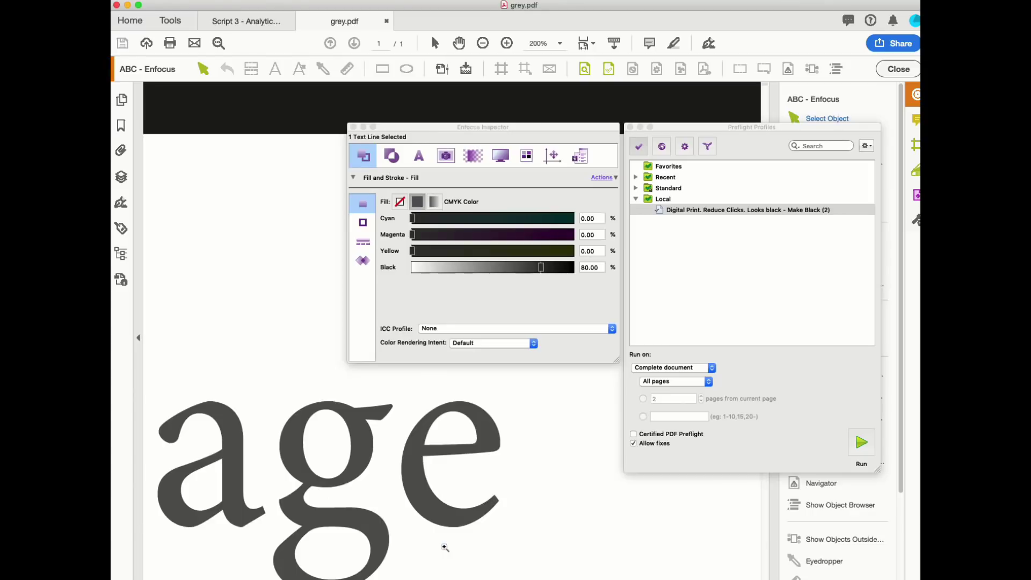
pyautogui.click(601, 266)
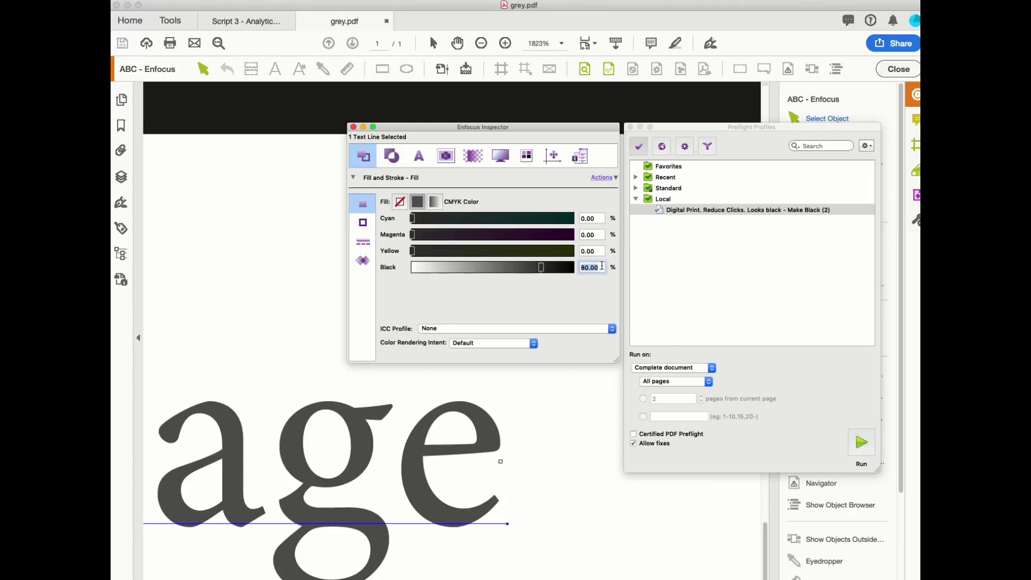
pyautogui.click(866, 446)
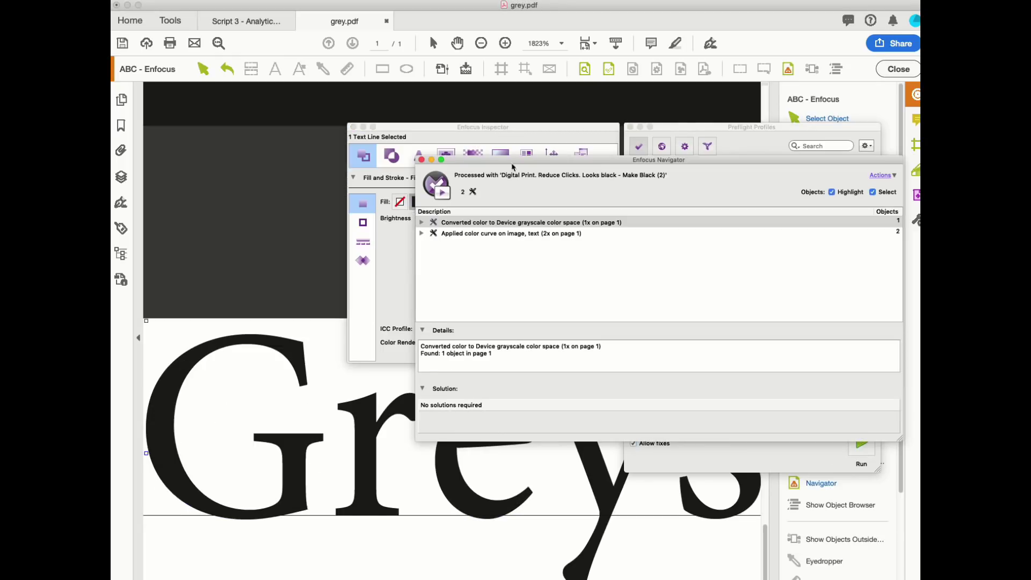
pyautogui.click(422, 160)
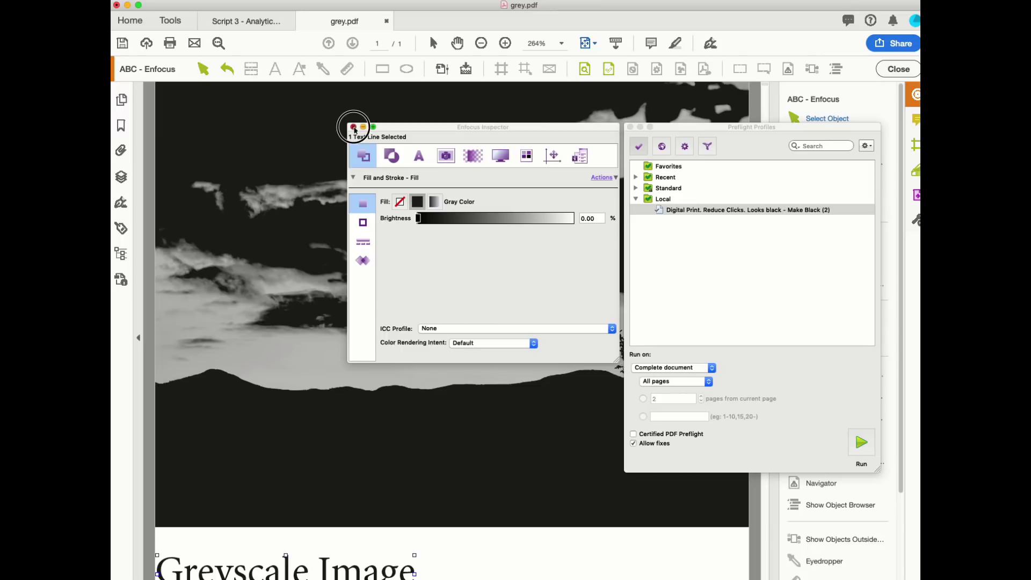
# - With the inspector closed, review the local profile's Gray curve +20% in Shadow curve without saving changes
pyautogui.click(354, 128)
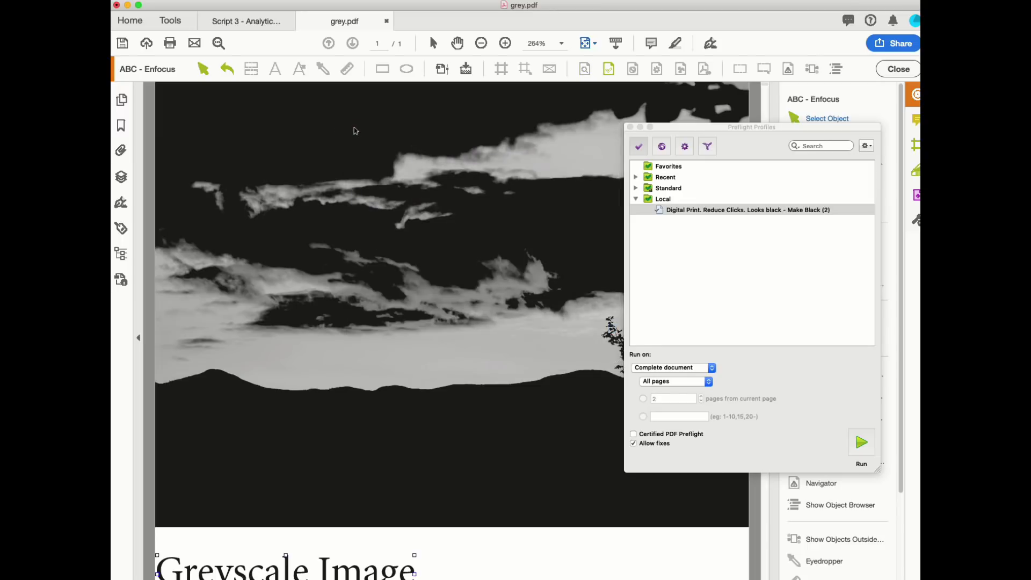
pyautogui.doubleClick(684, 213)
pyautogui.click(262, 385)
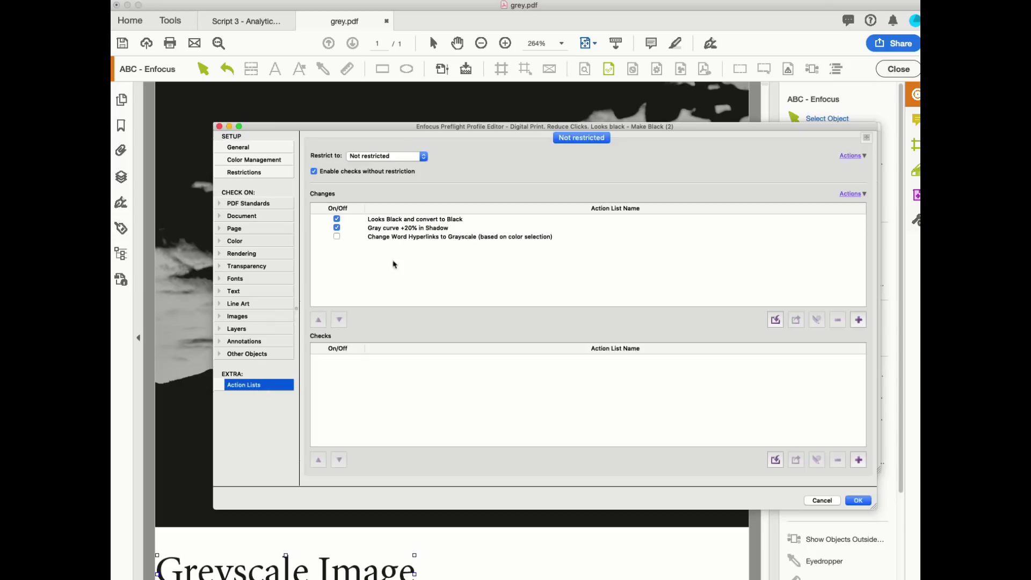
pyautogui.doubleClick(418, 230)
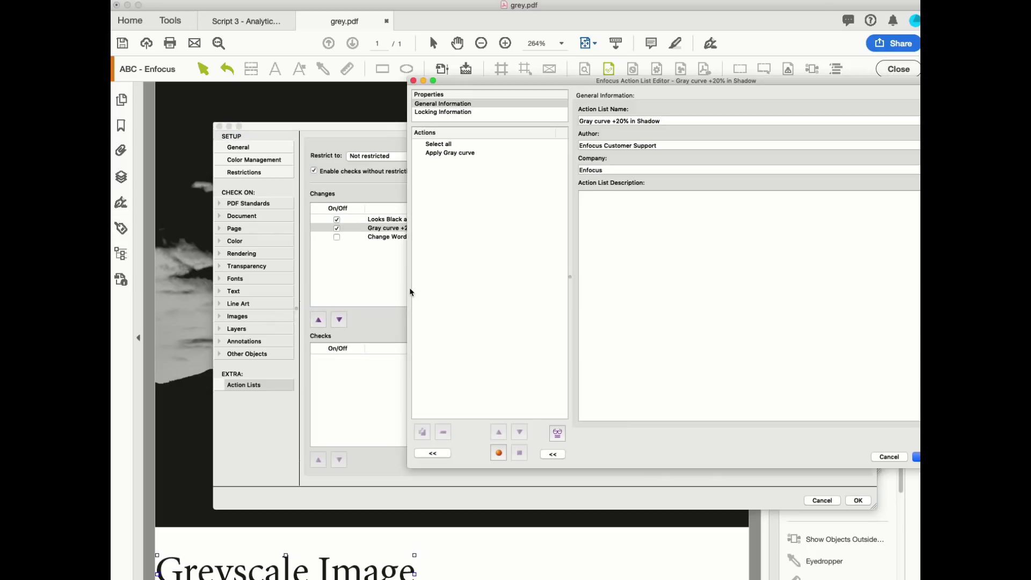
pyautogui.click(457, 153)
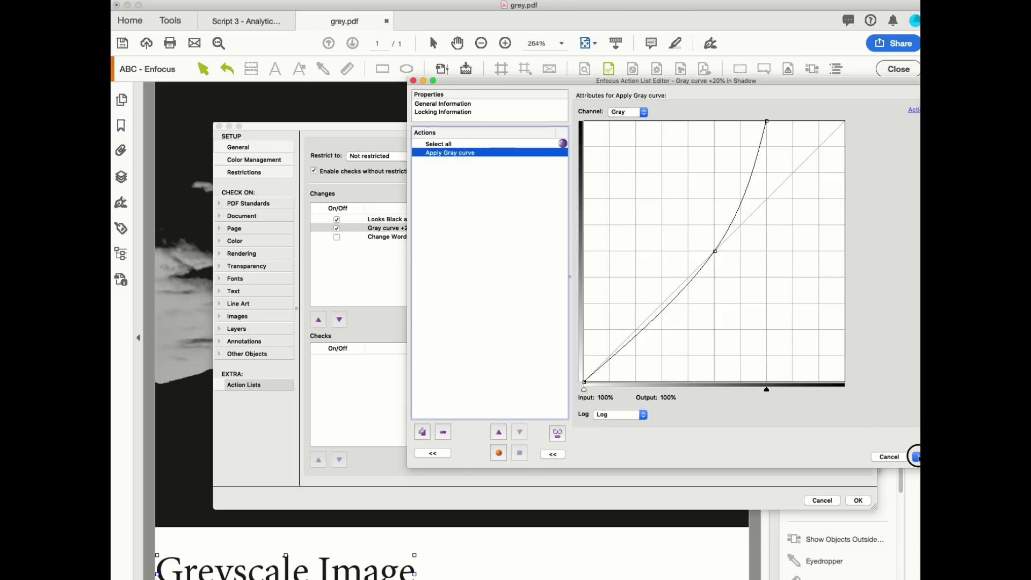
pyautogui.click(915, 456)
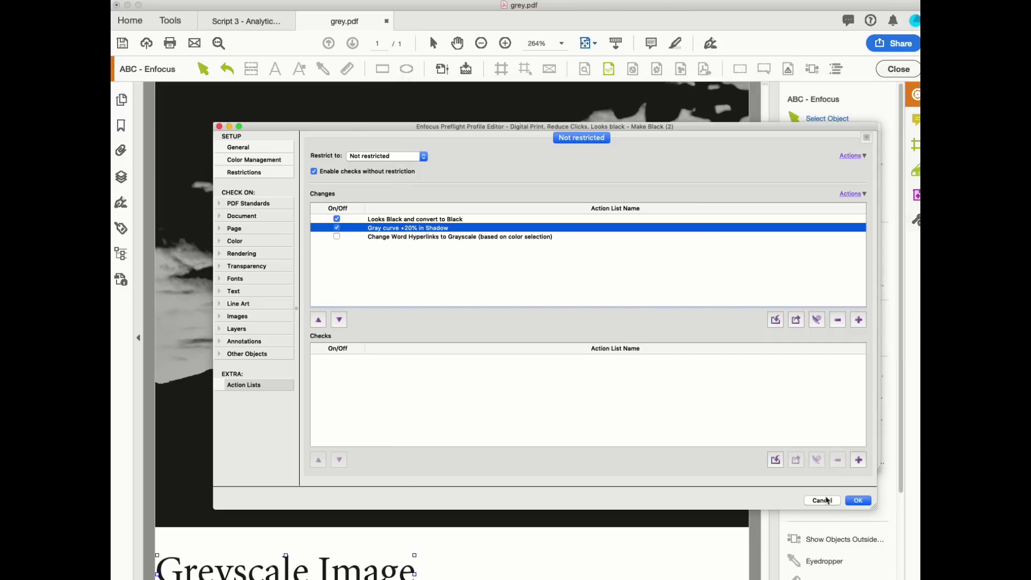
pyautogui.click(821, 501)
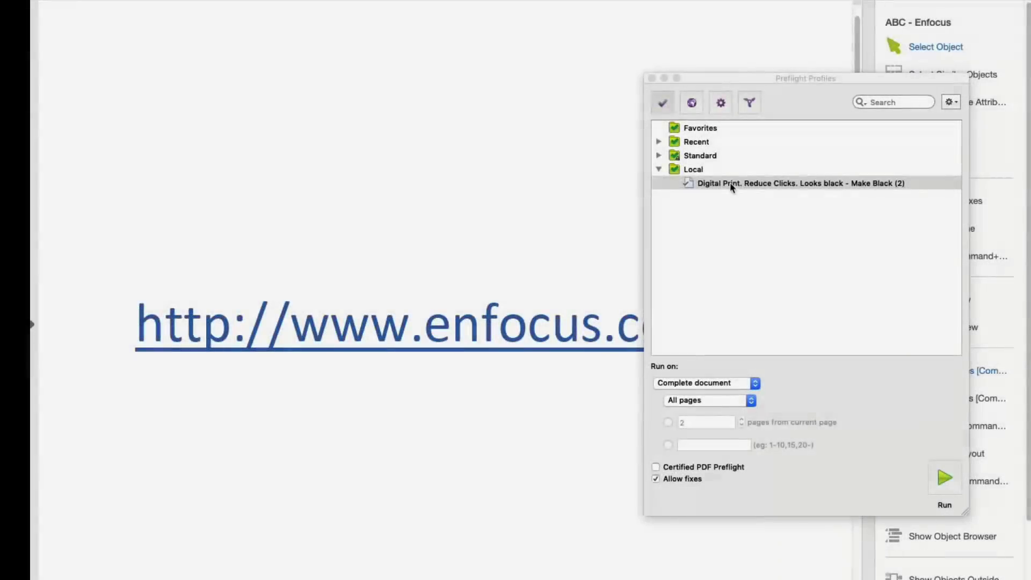
# - Enable Change Word Hyperlinks to Grayscale in the local profile and rerun it to grey the blue link
pyautogui.doubleClick(728, 183)
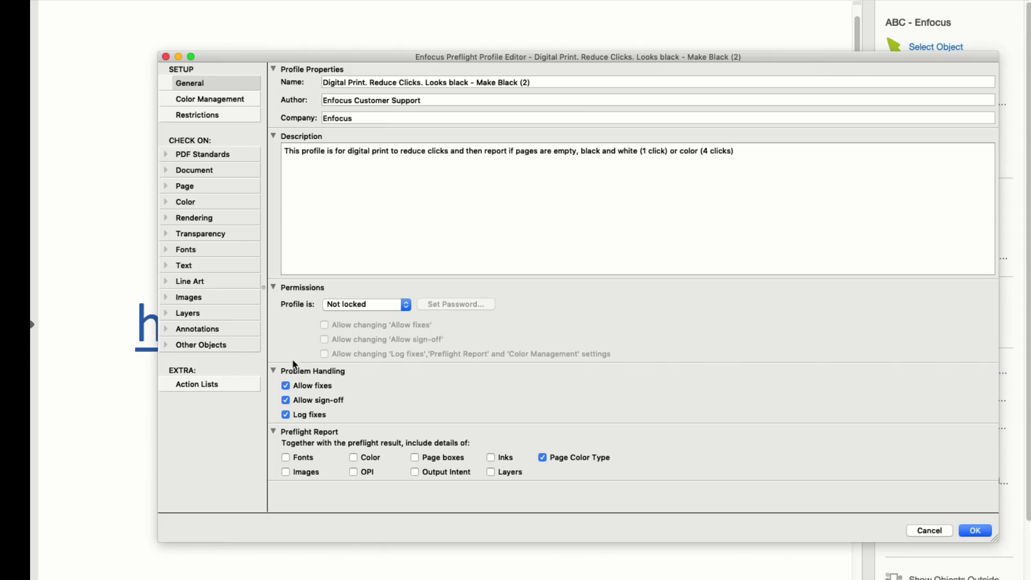
pyautogui.click(242, 384)
pyautogui.click(400, 200)
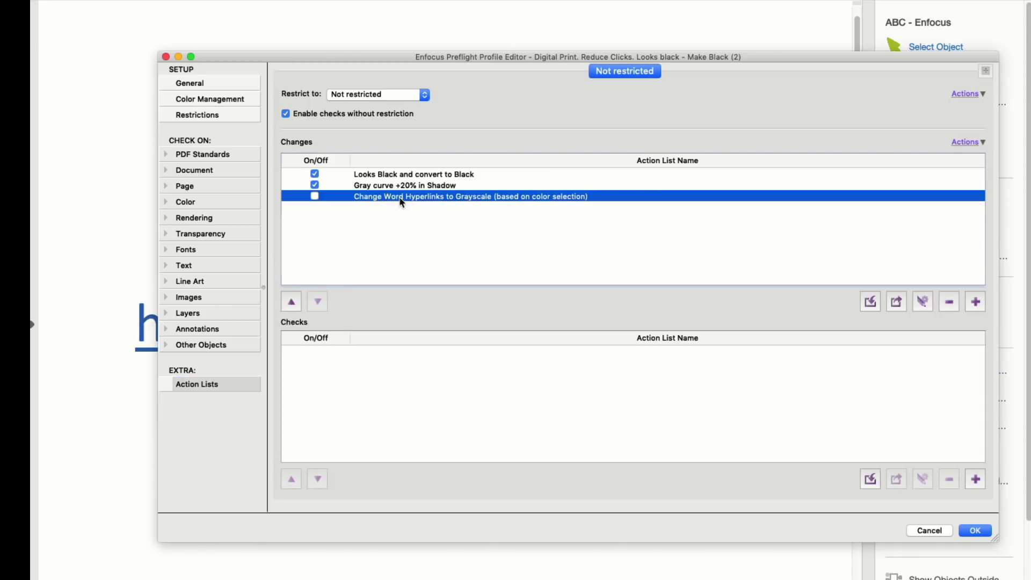
pyautogui.click(315, 196)
pyautogui.click(975, 531)
pyautogui.click(943, 477)
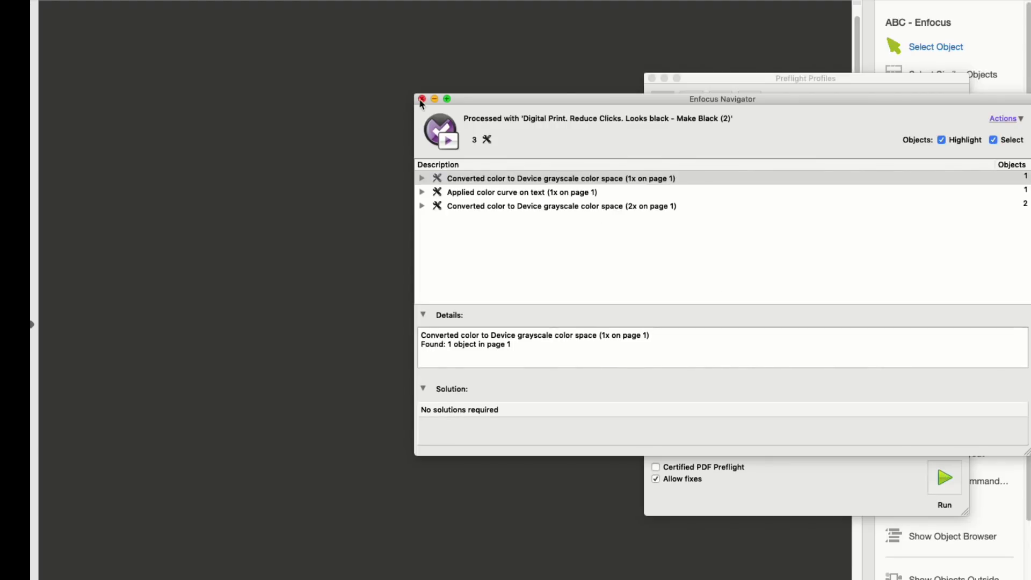
pyautogui.click(421, 99)
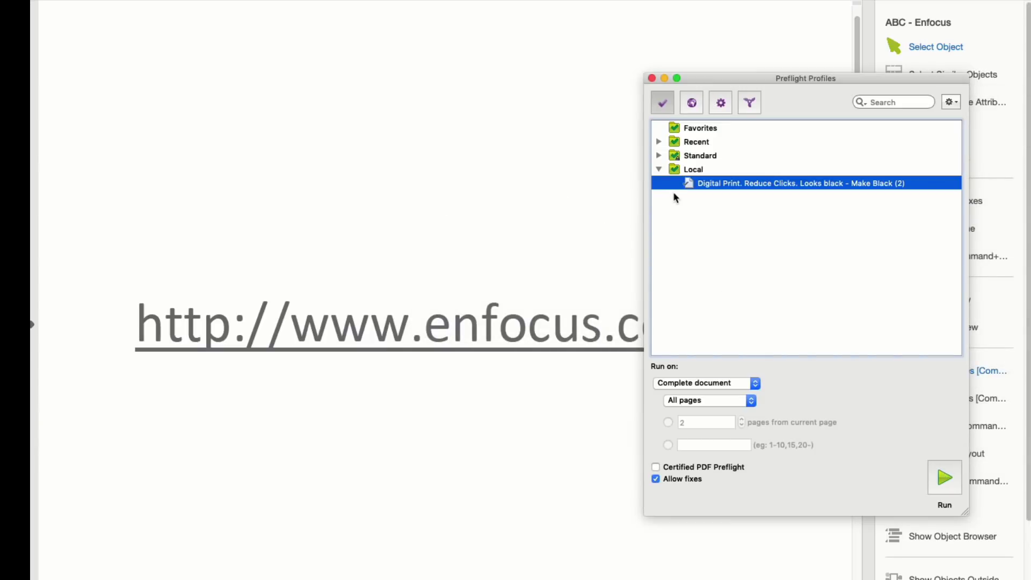